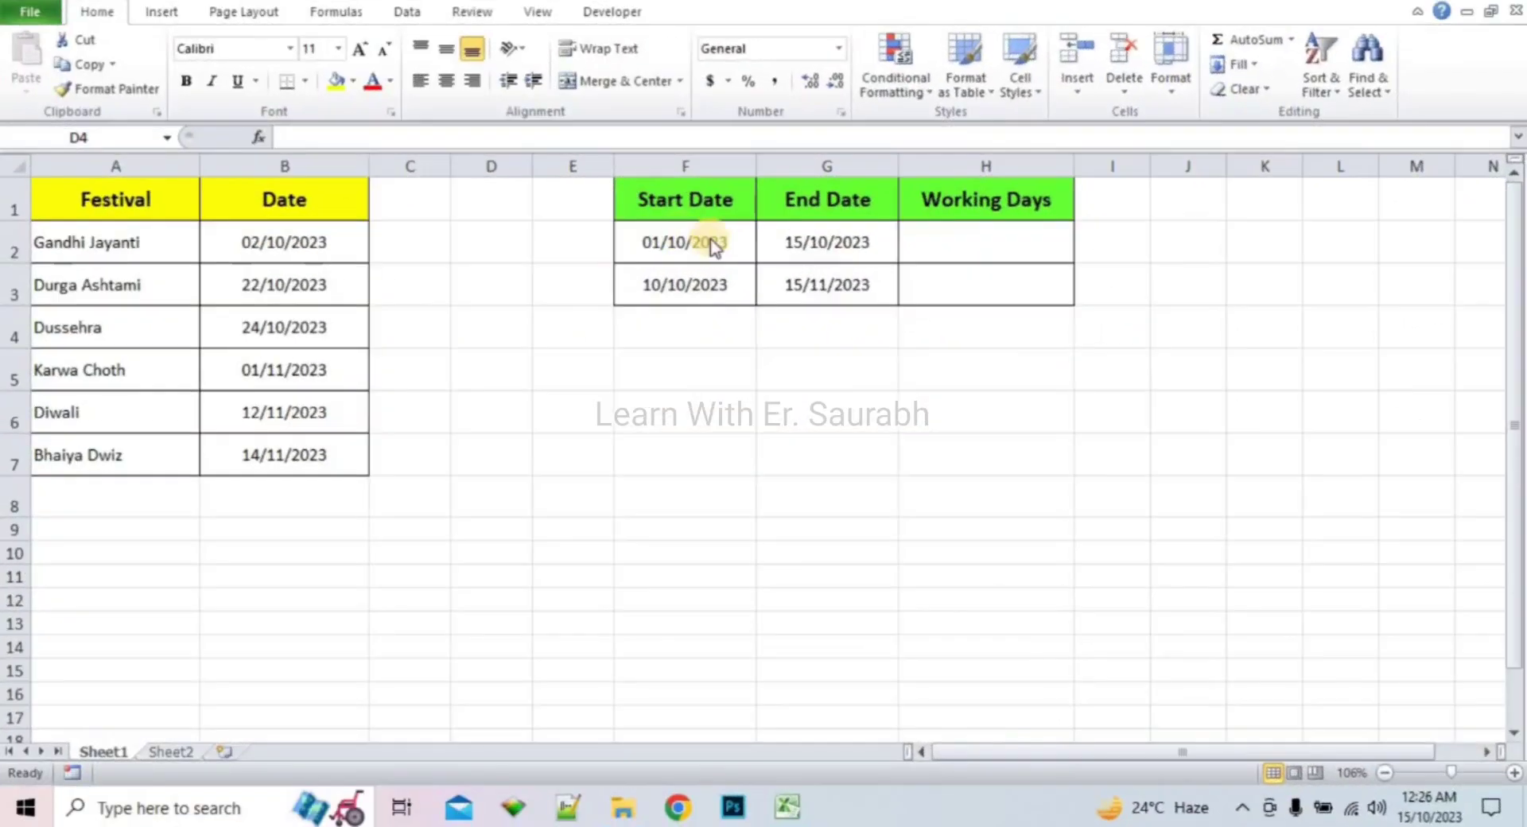
Enter =NETWORKDAYS(F2,G2) in H2 so it returns 10 working days.
left_click(837, 203)
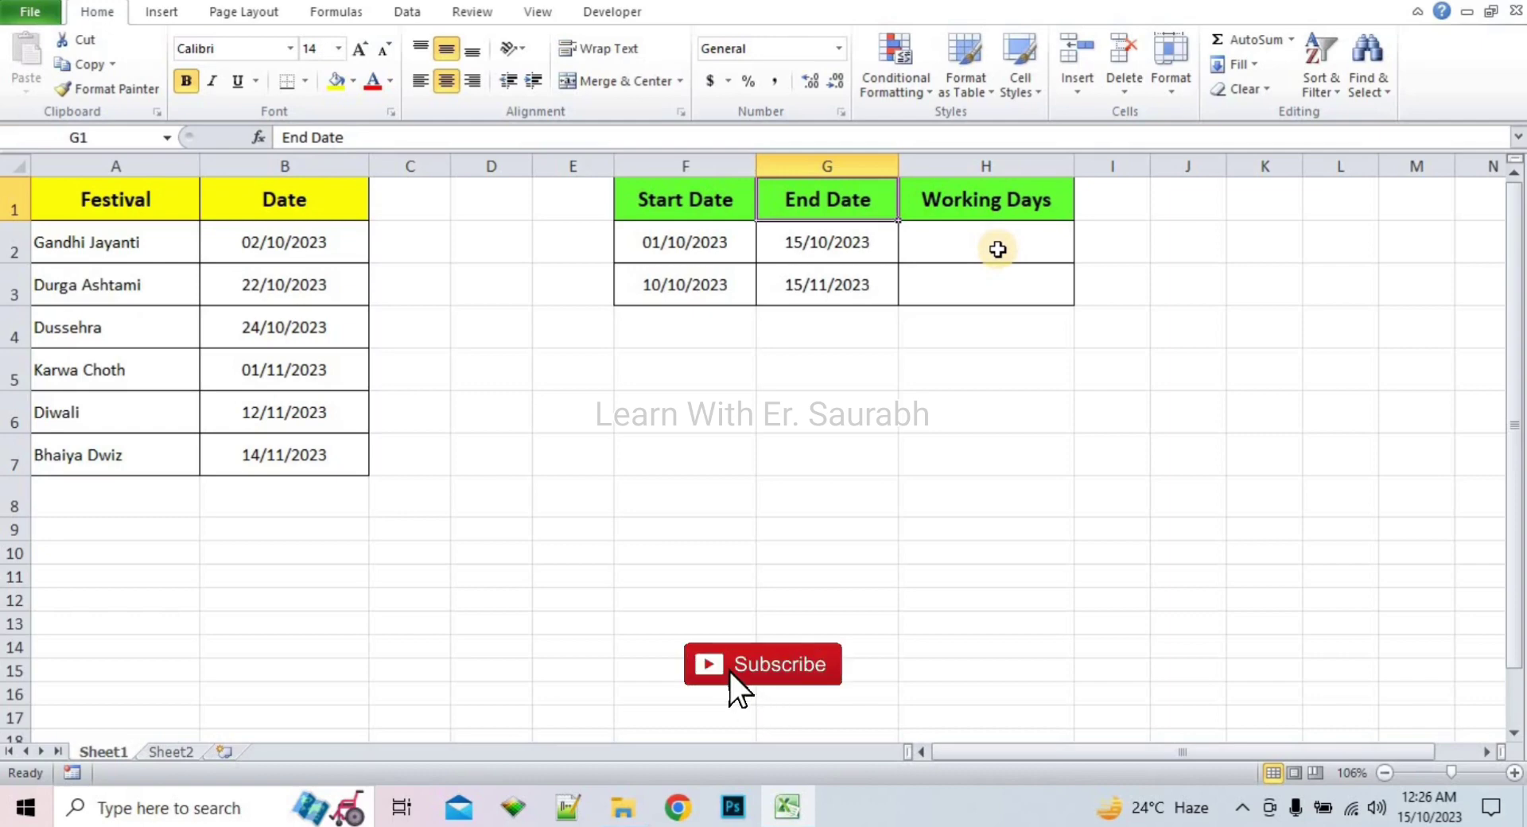
left_click(998, 249)
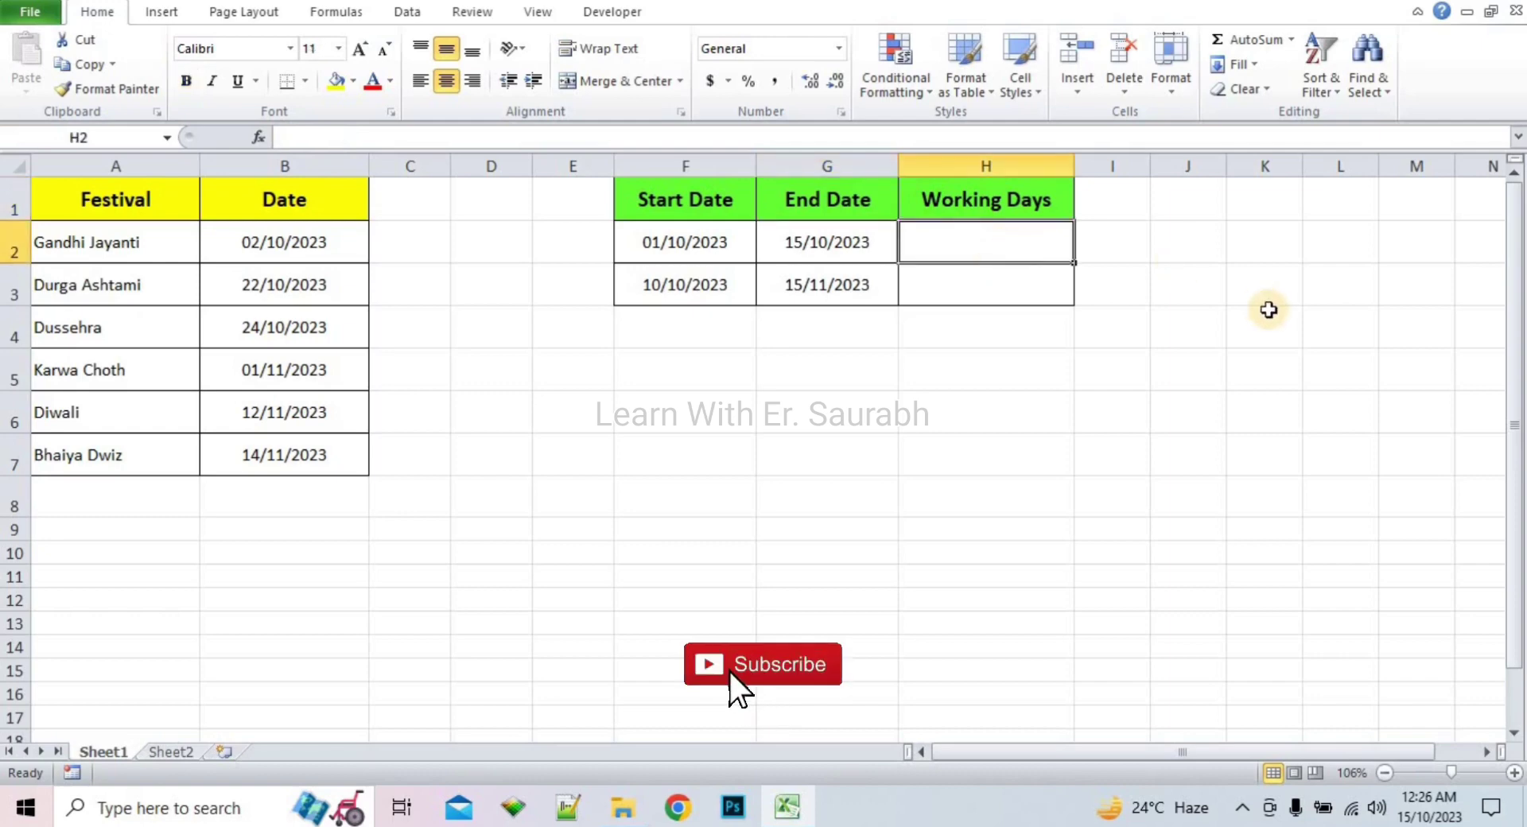
type("=ne")
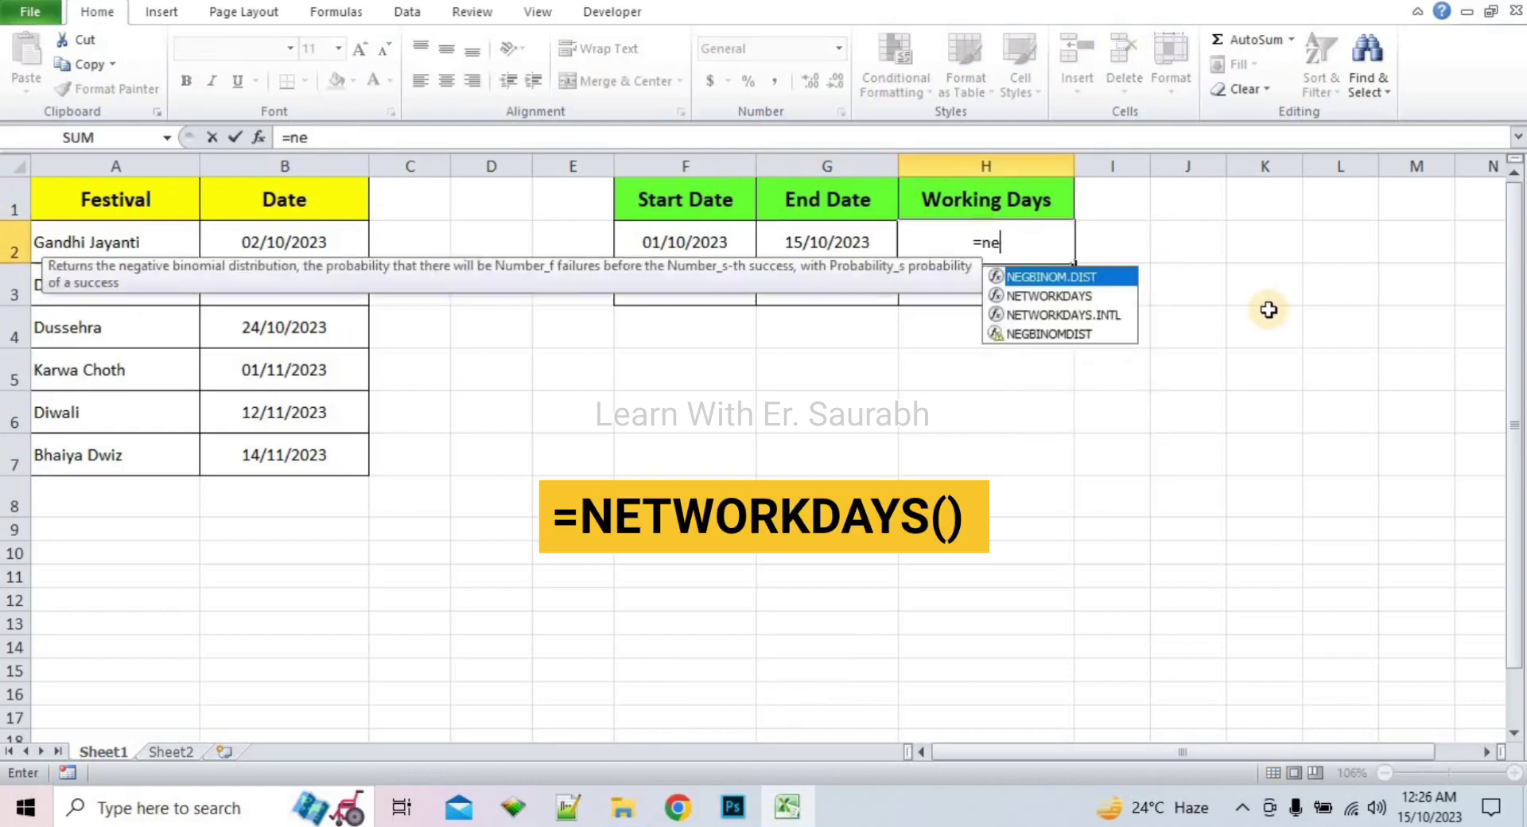
type("two")
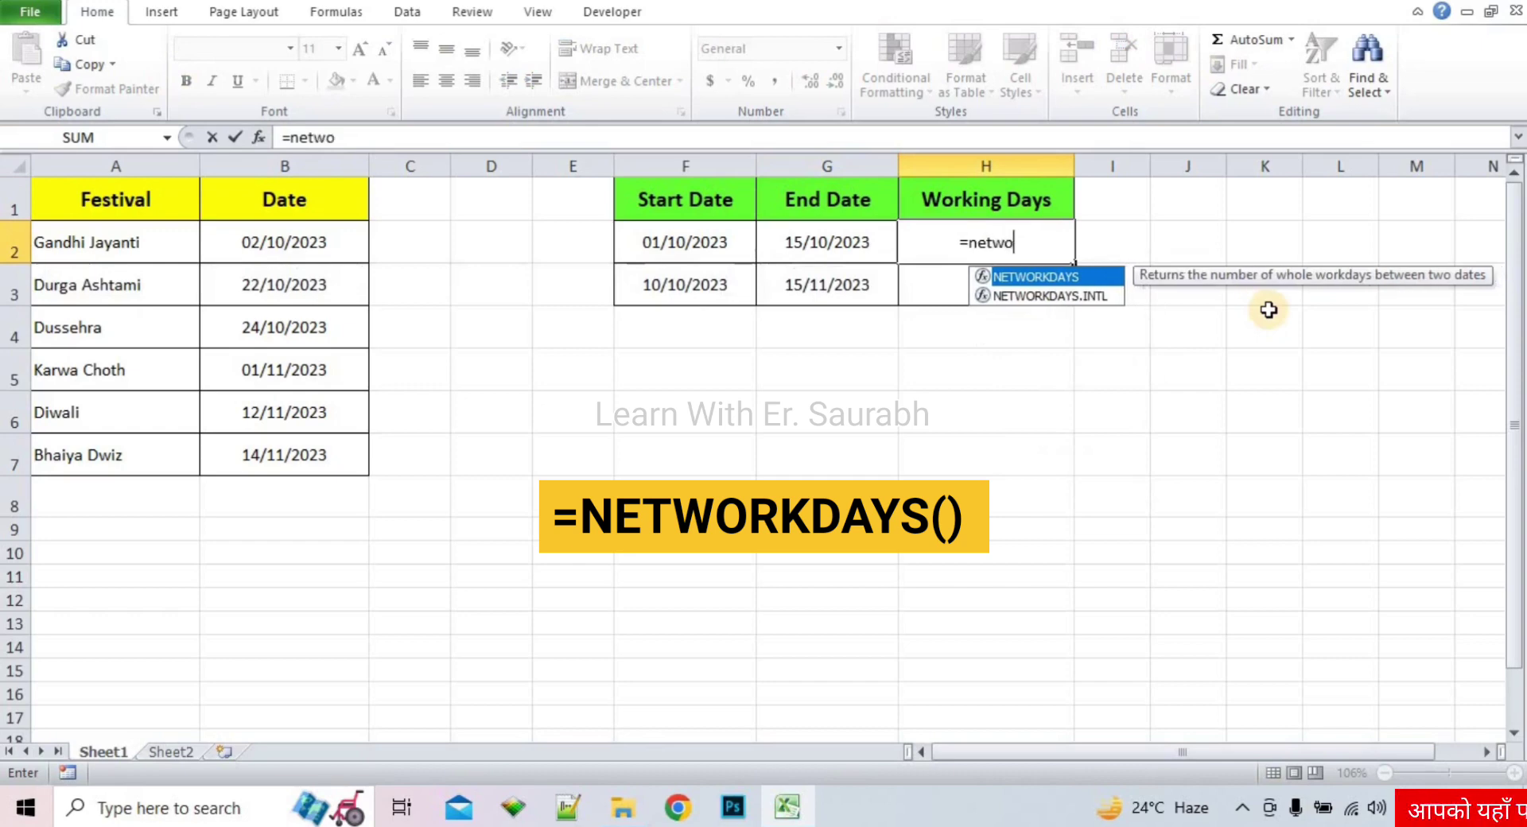
key("Tab")
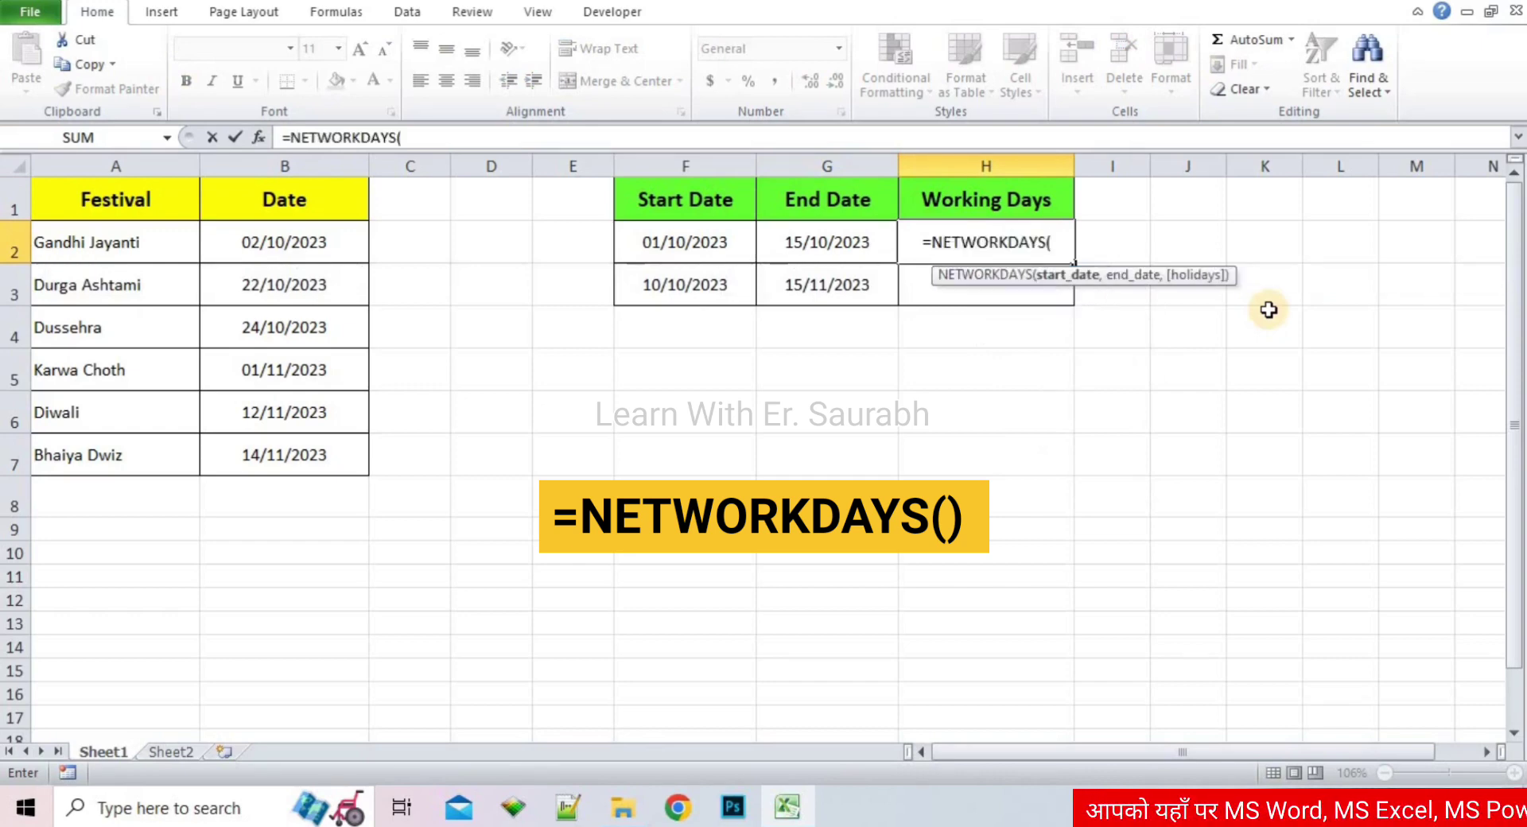
left_click(736, 249)
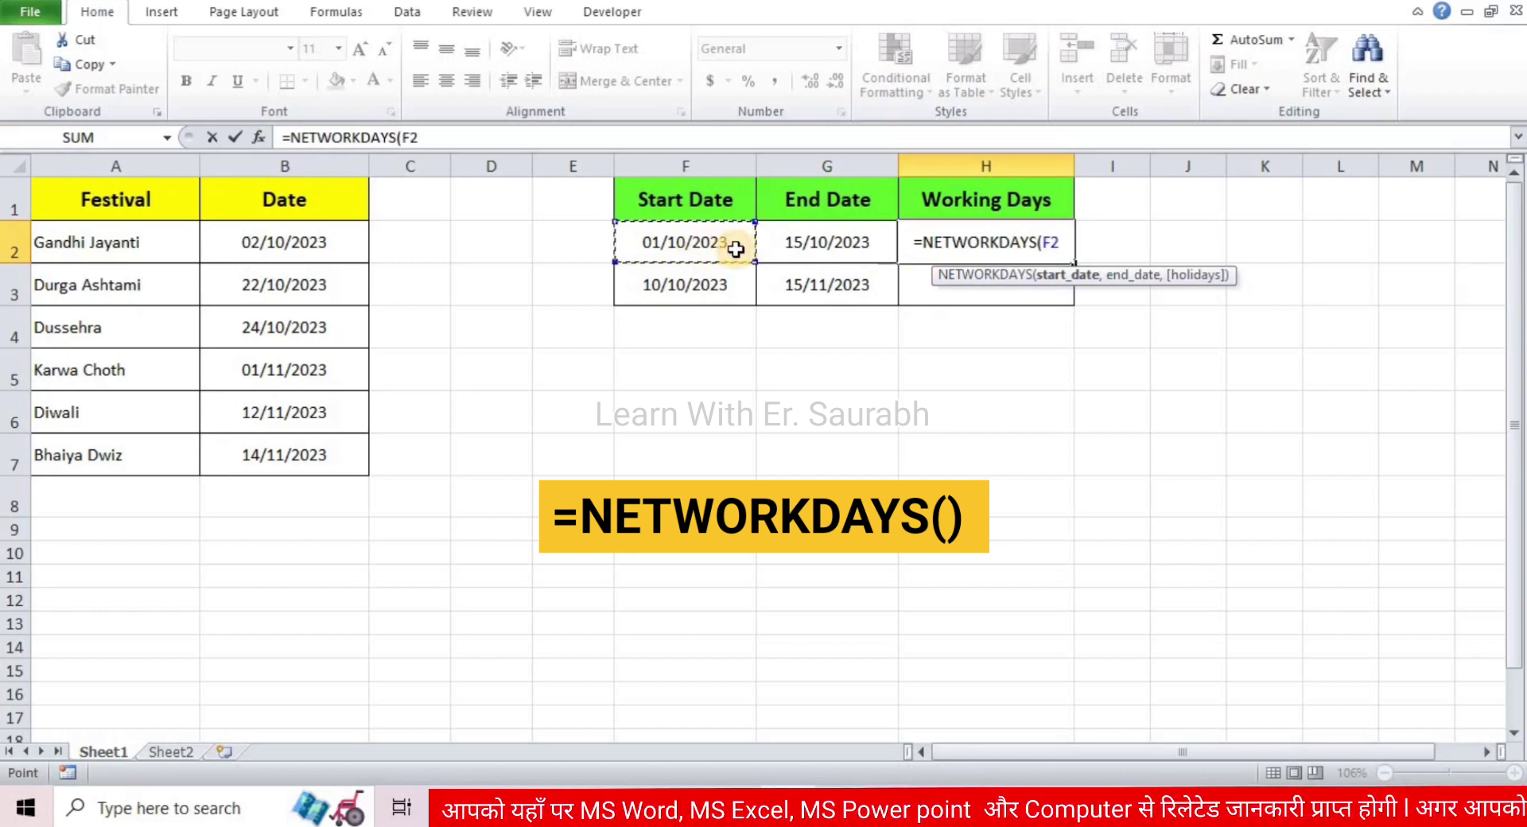
type(",")
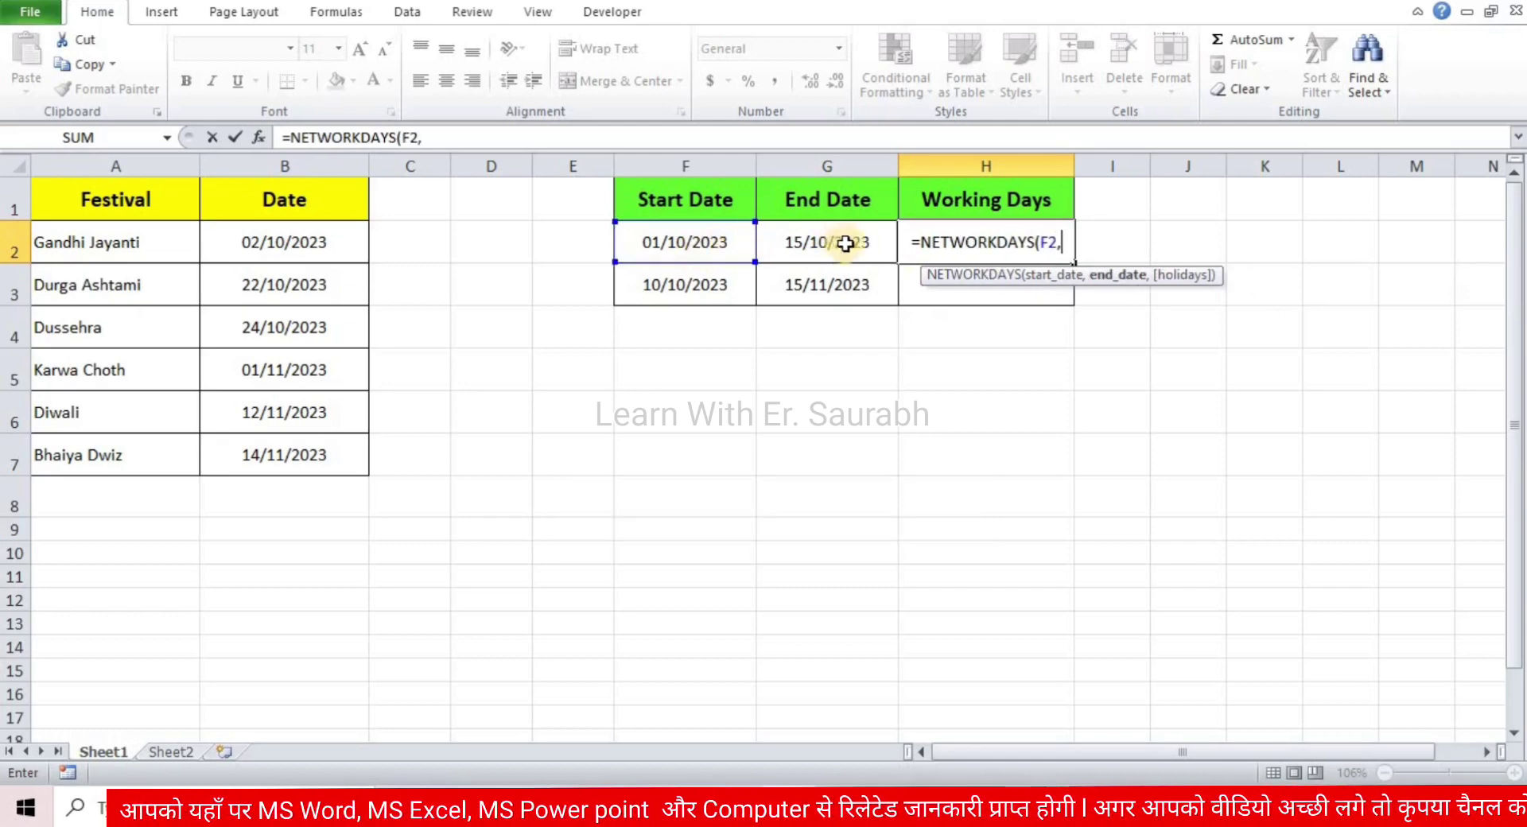
left_click(860, 245)
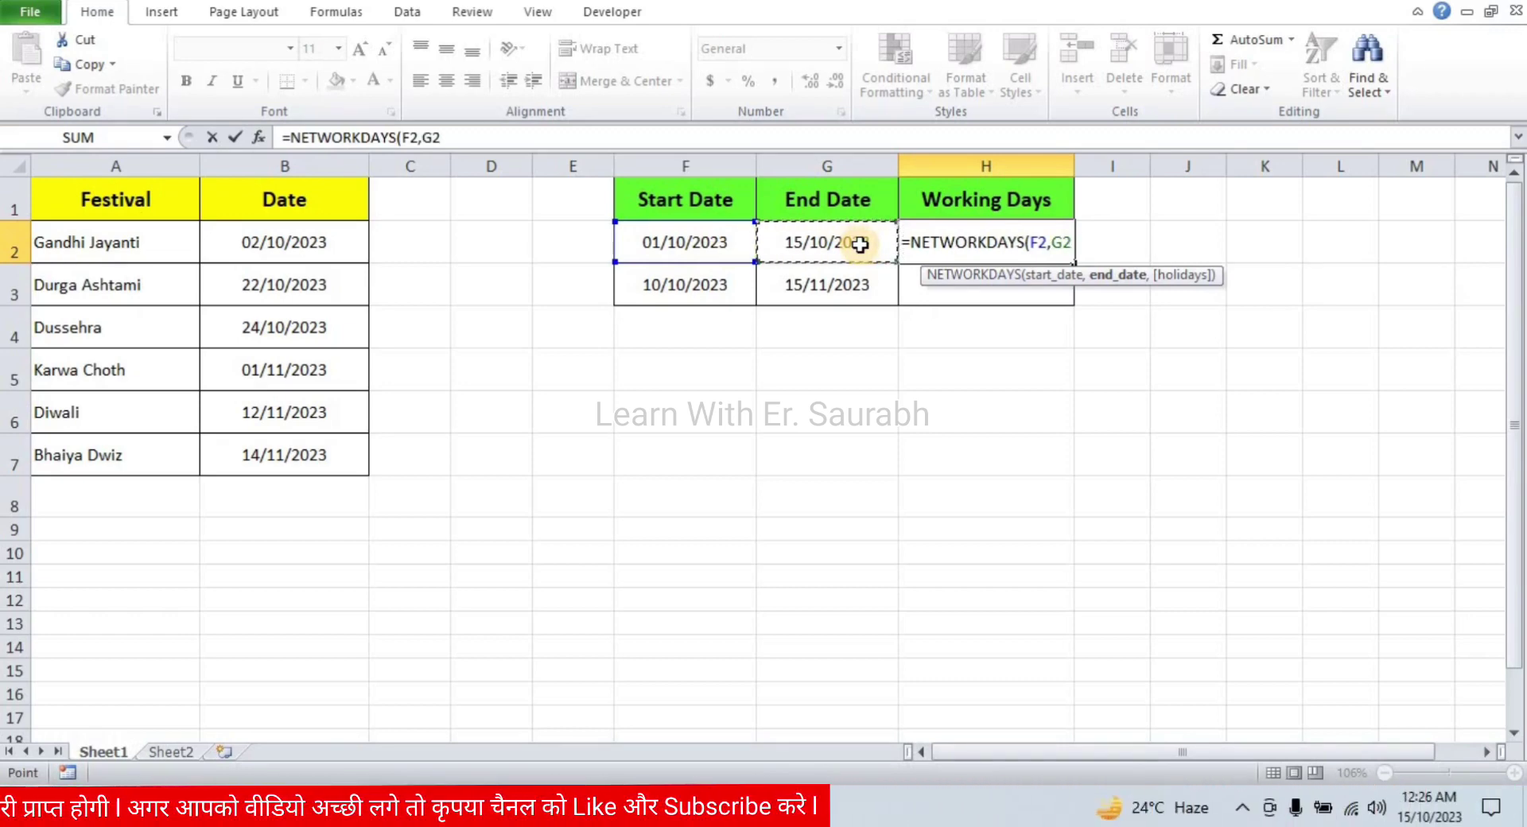
type(")")
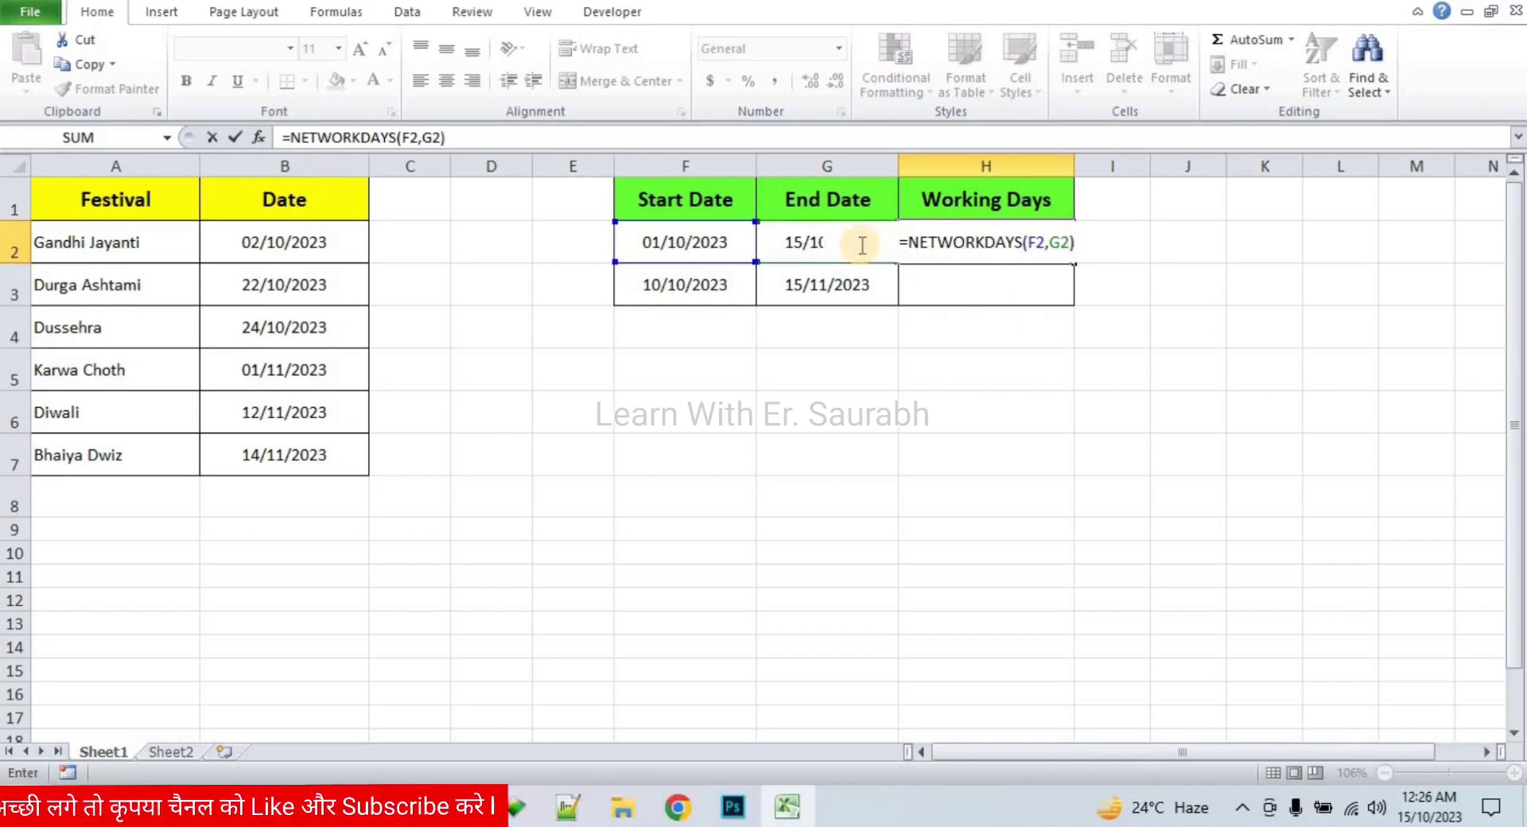
key("Return")
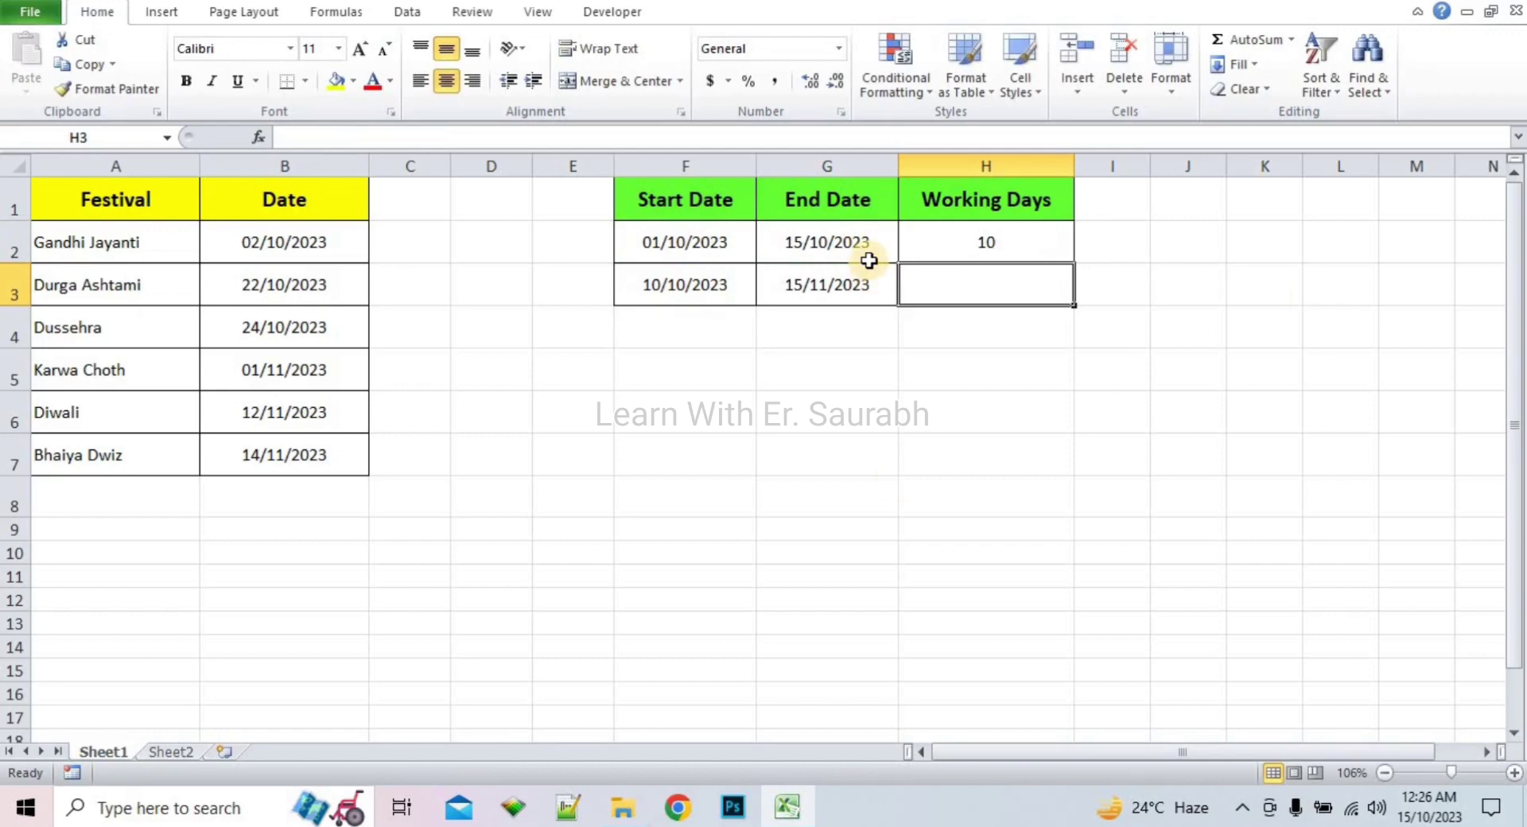
left_click(1058, 248)
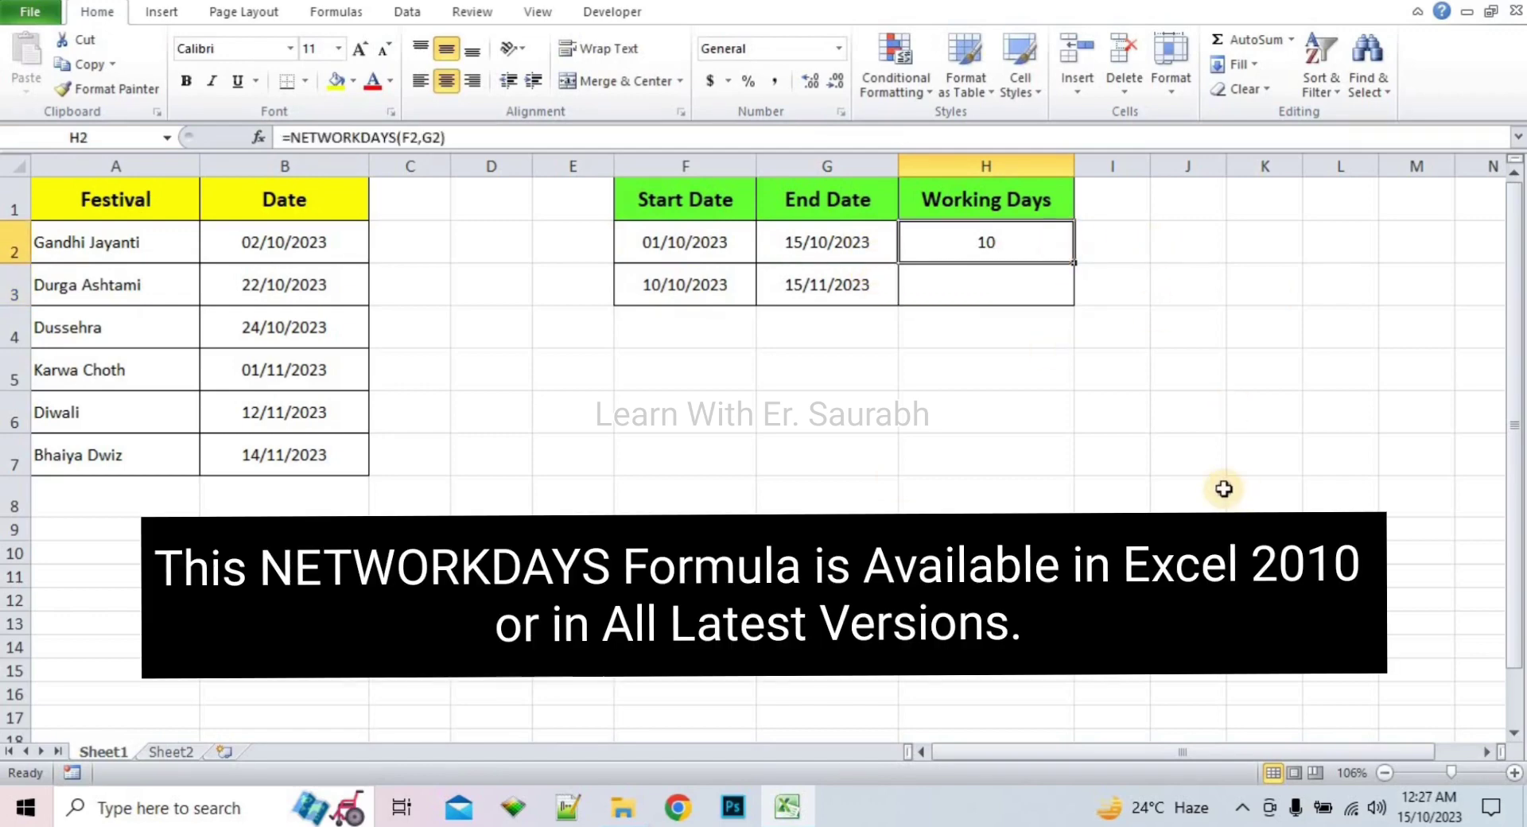
left_click(1224, 490)
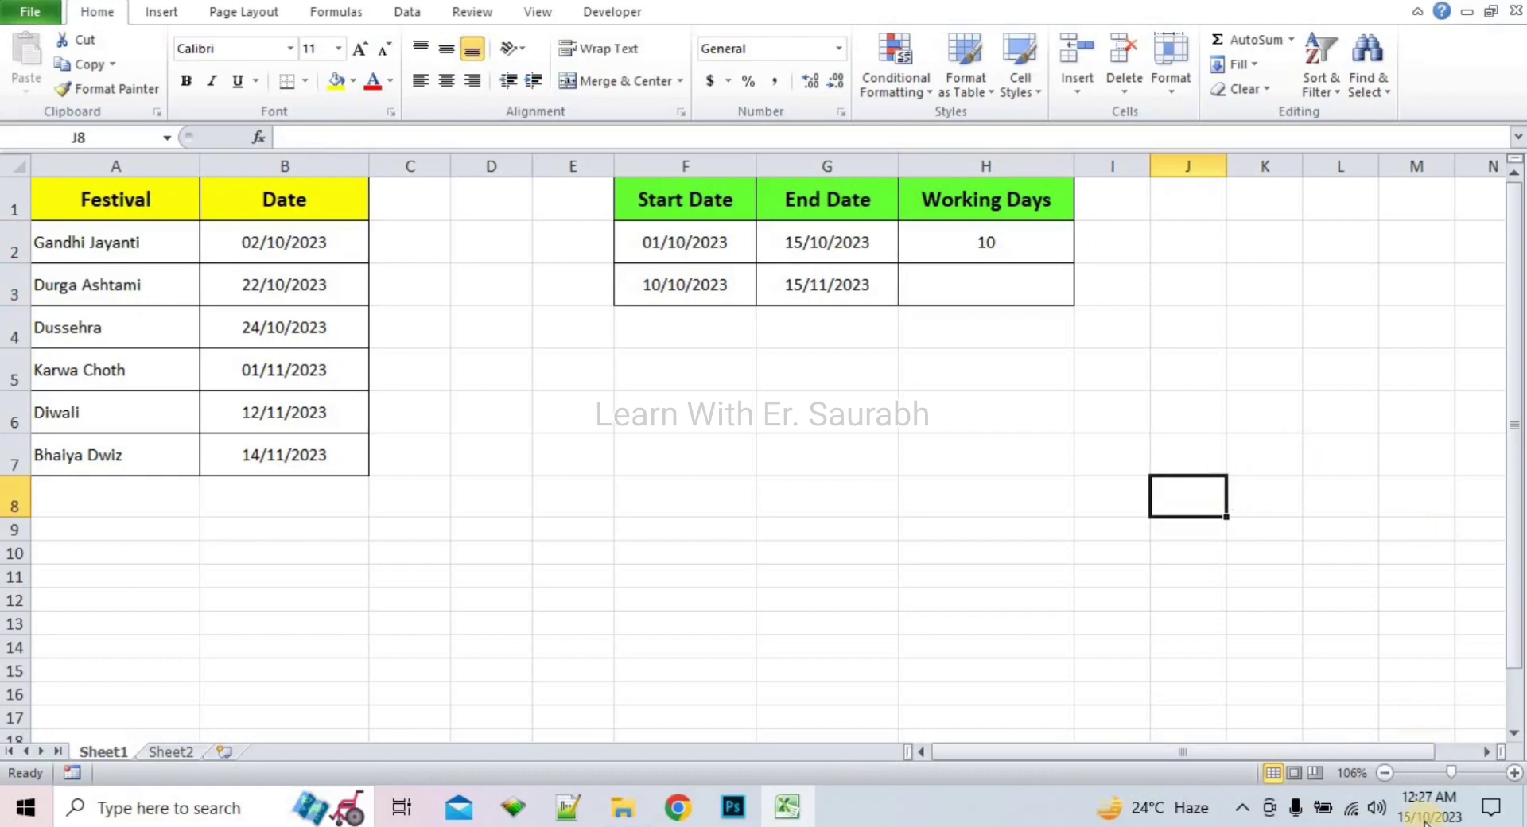
left_click(1429, 819)
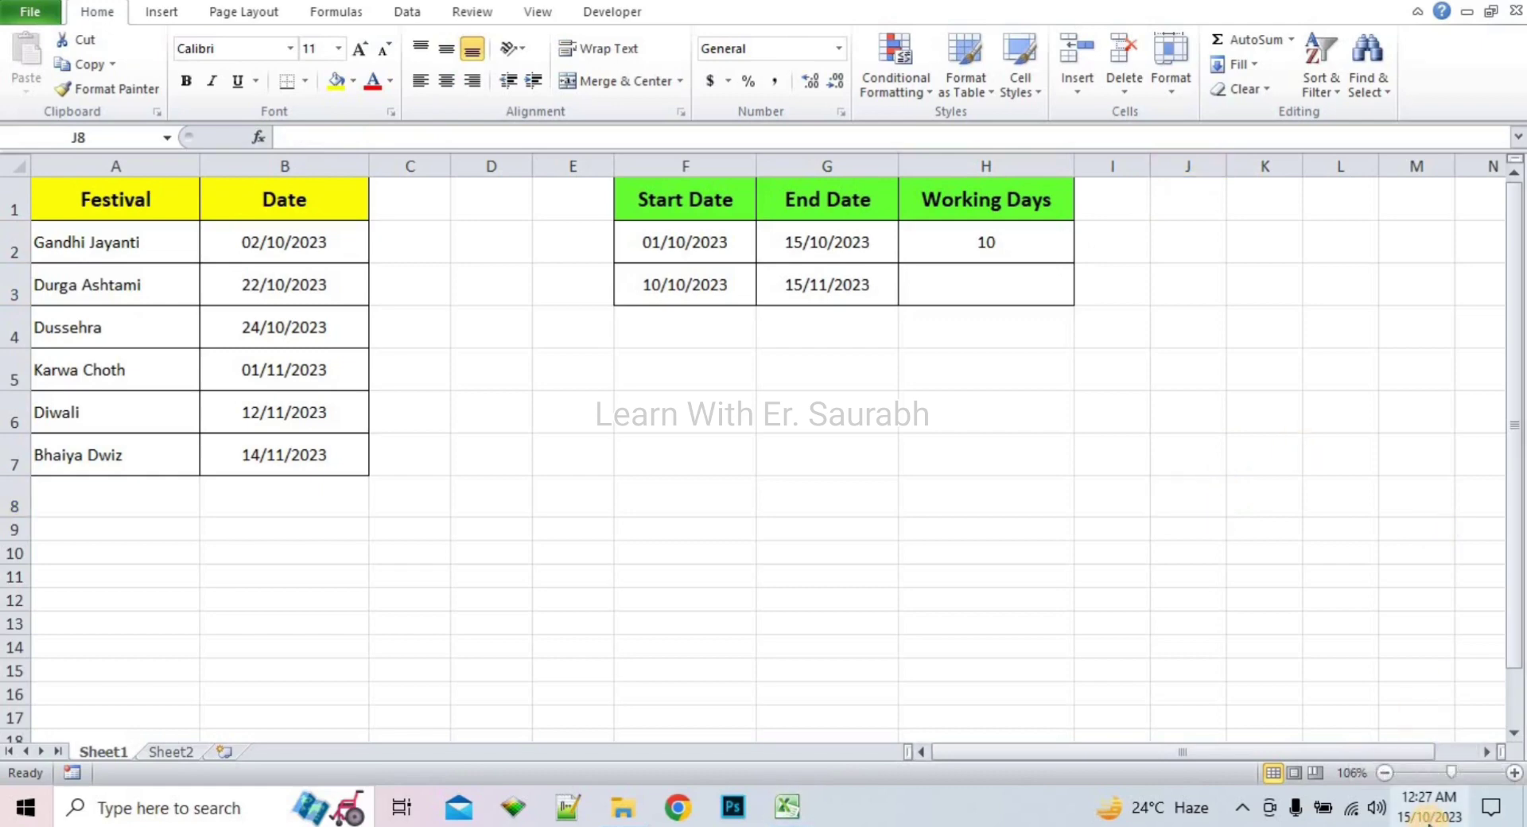
left_click(1423, 817)
left_click(1416, 812)
left_click(1415, 813)
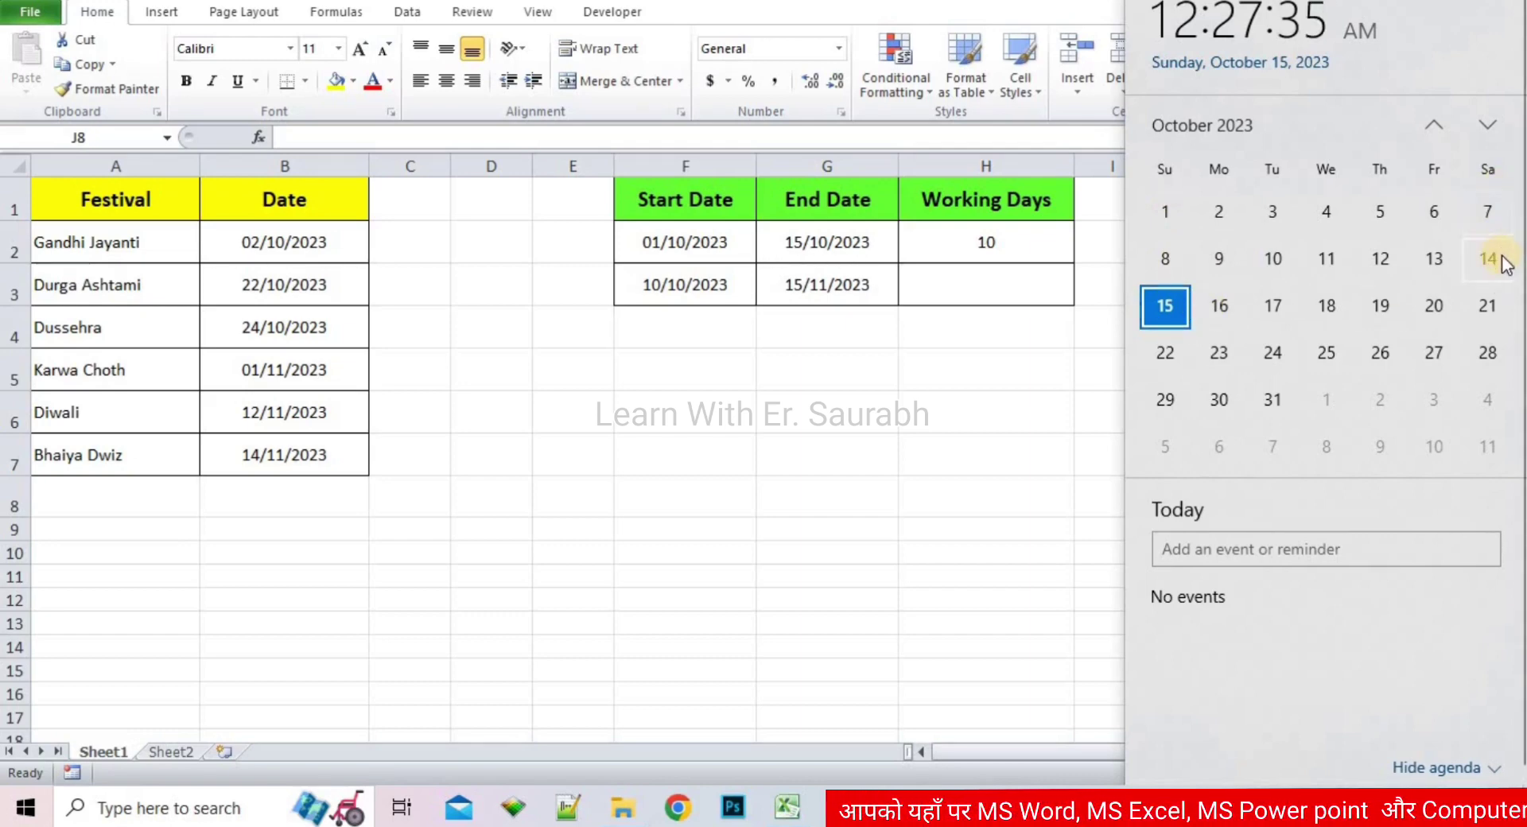
key("Escape")
left_click(1042, 243)
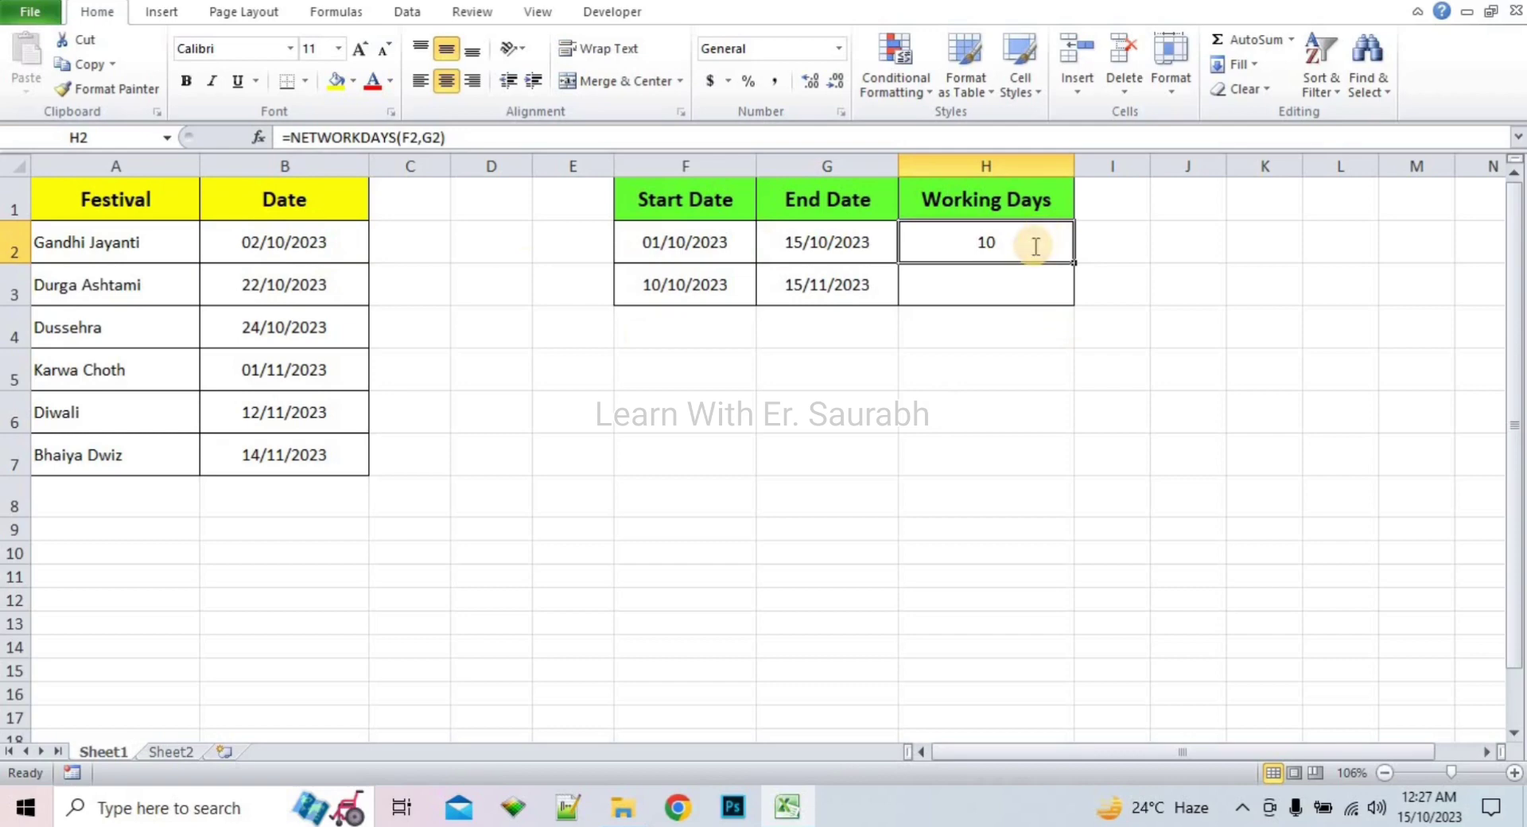
Rewrite H2 as =NETWORKDAYS(F2,G2,B2:B7) with the festival dates as holidays, returning 9.
type("=net")
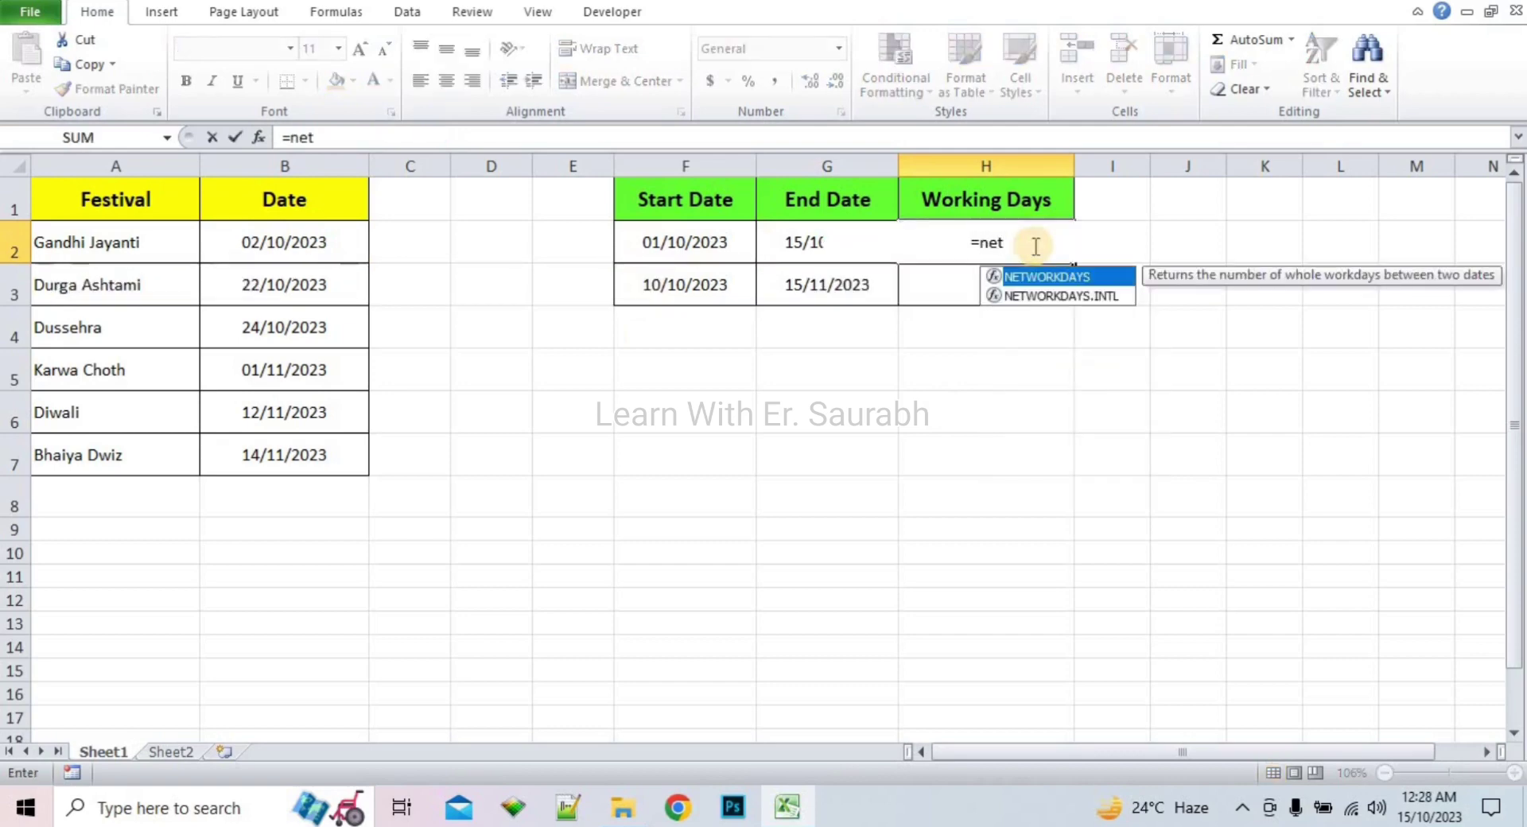
type("wo")
key("Tab")
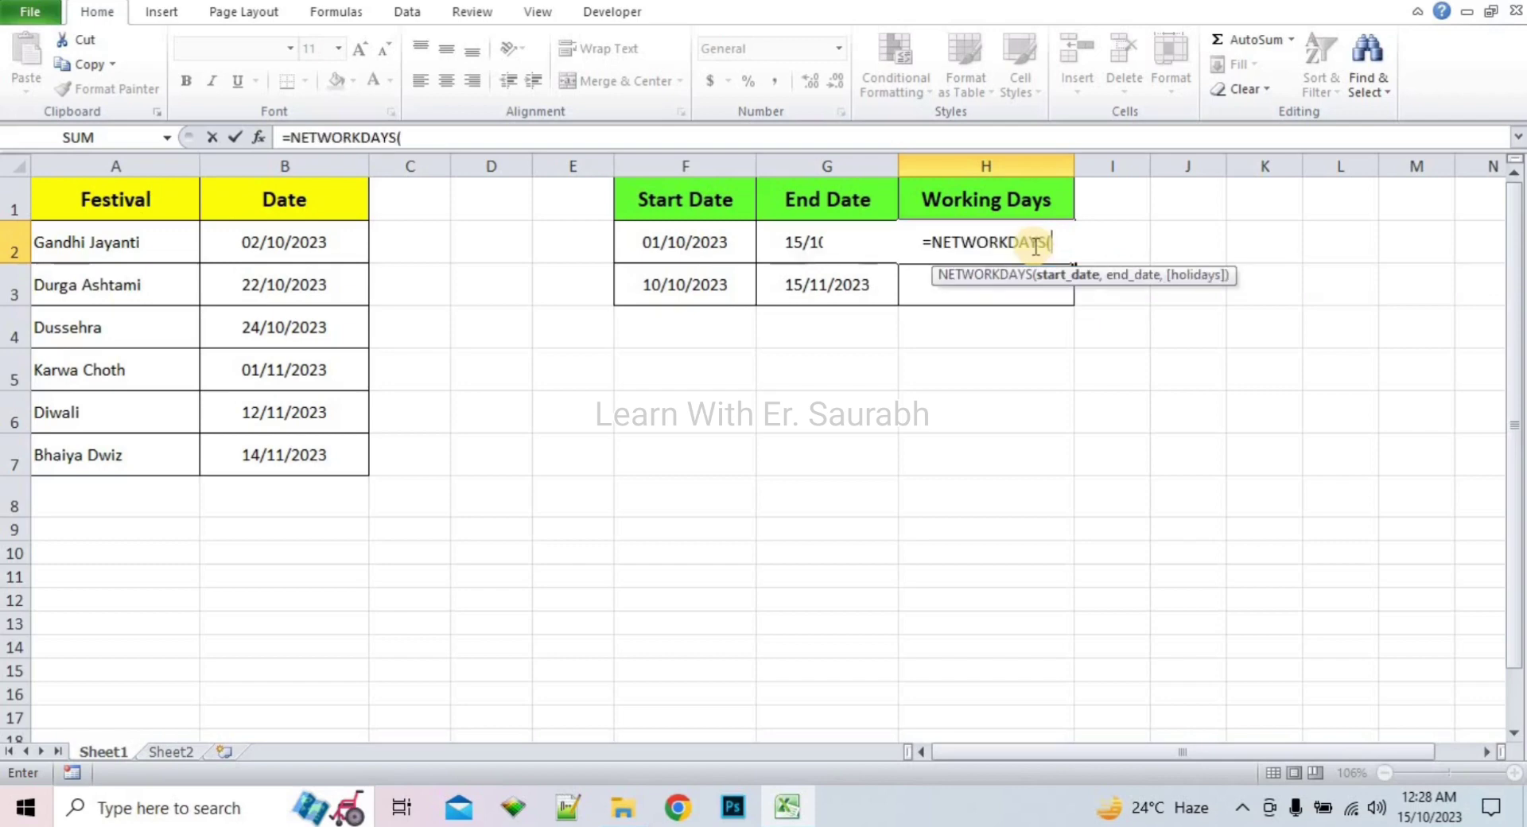
left_click(694, 239)
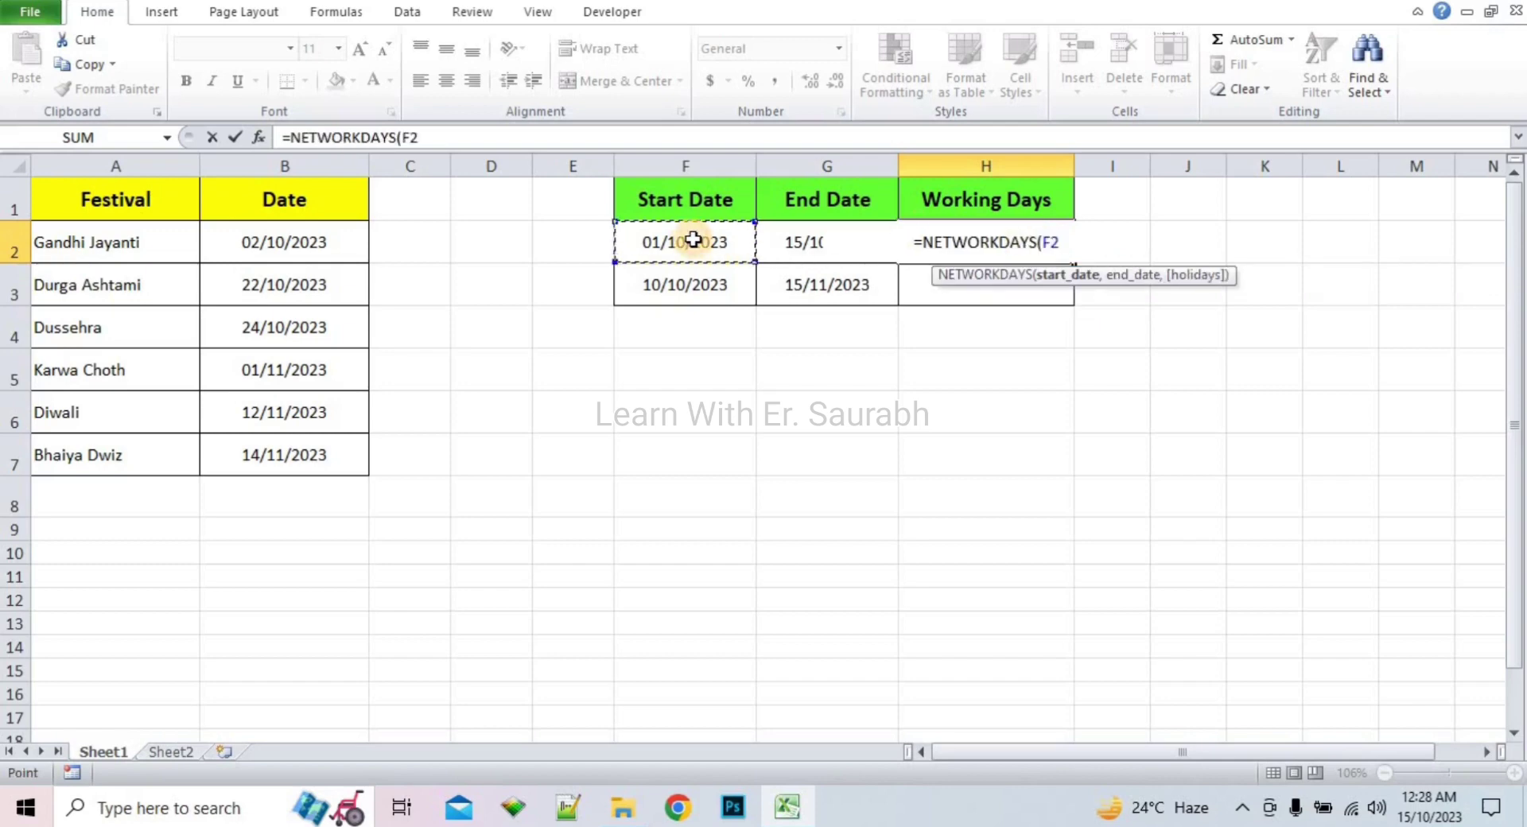
type(",")
left_click(780, 248)
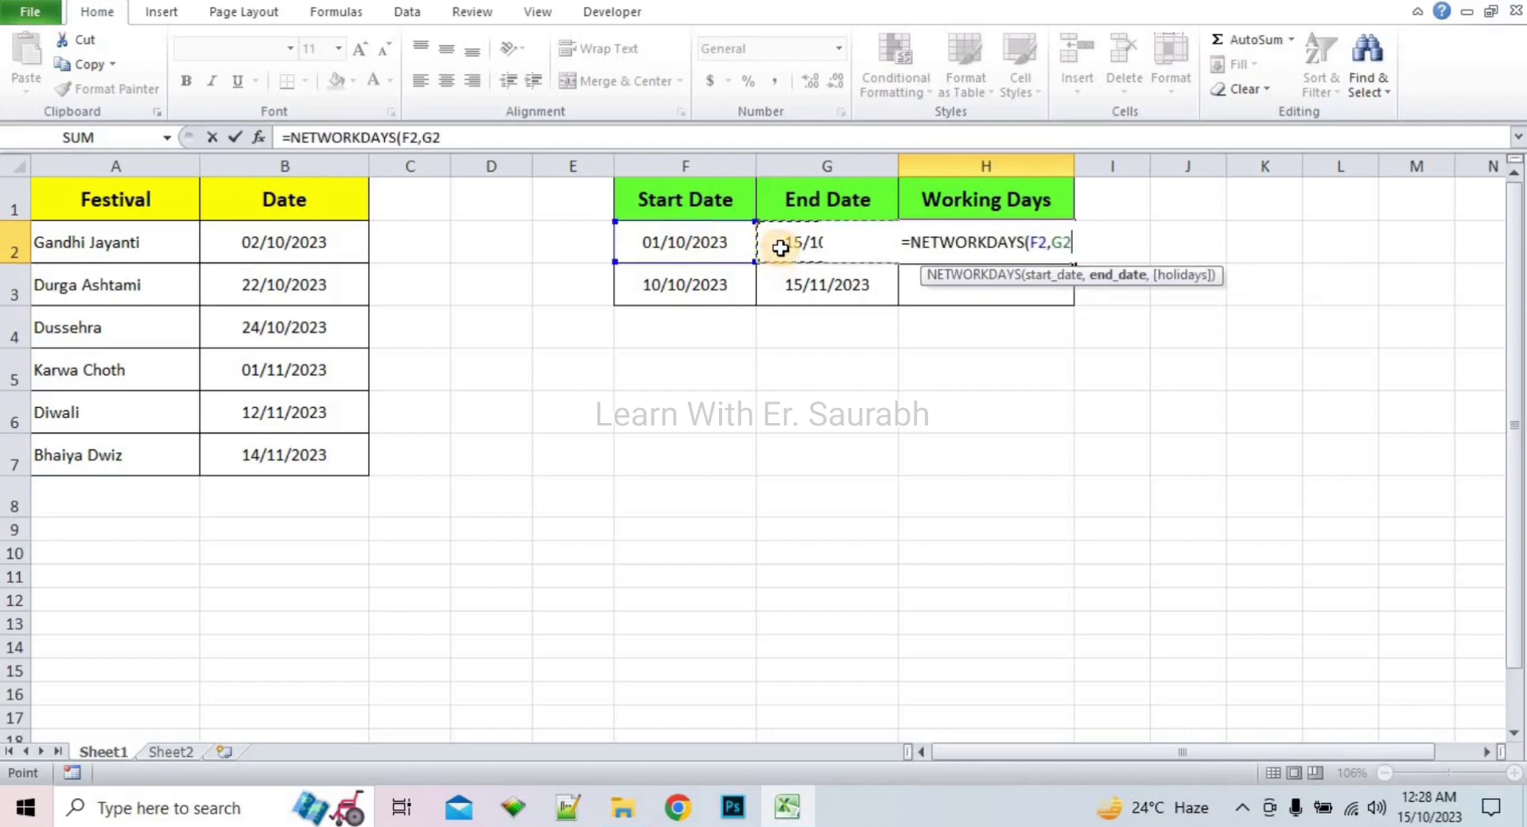
type(",")
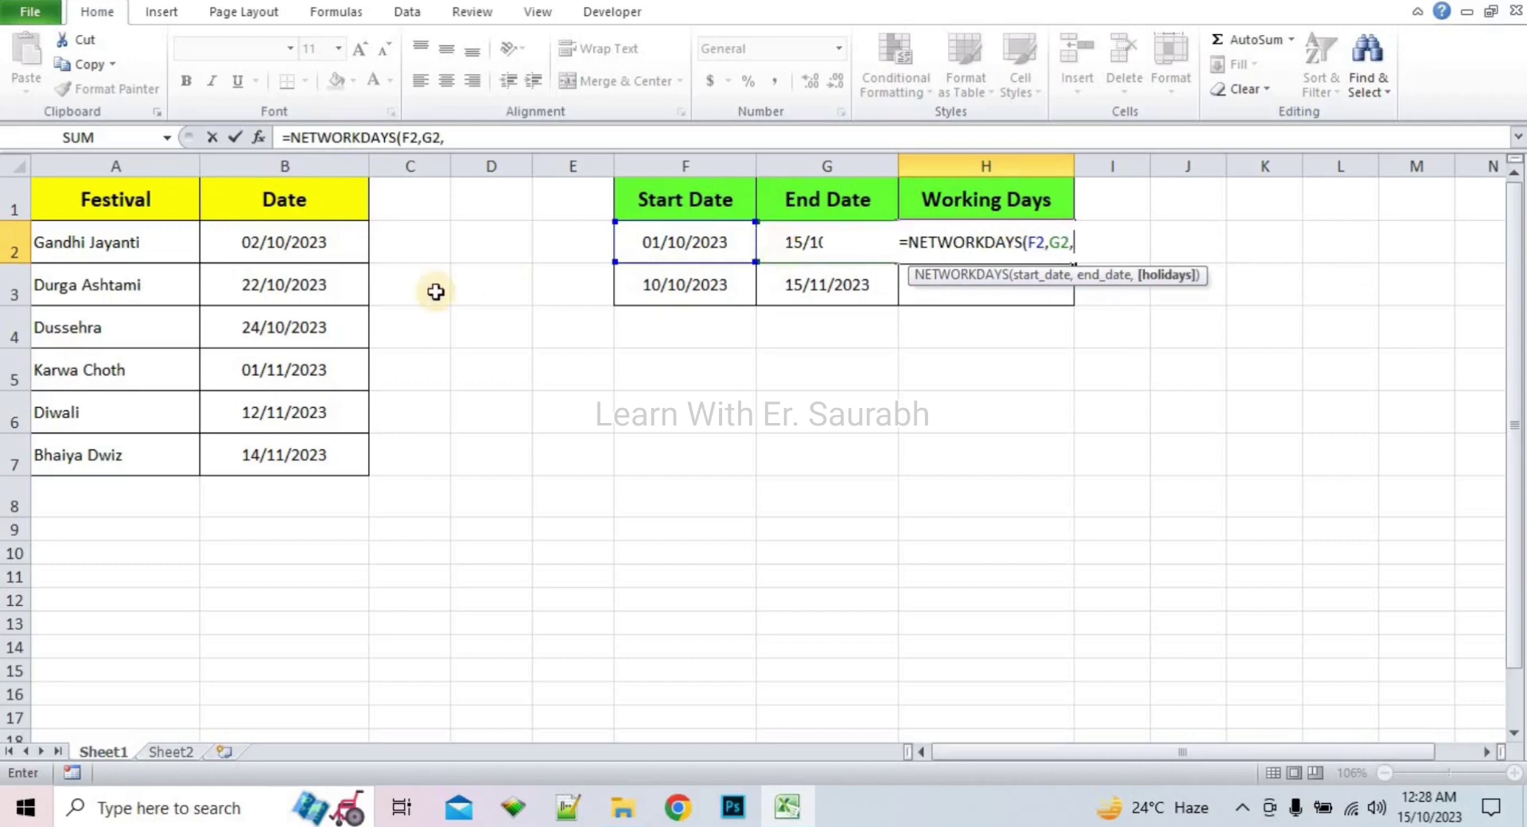
left_click_drag(322, 242, 325, 456)
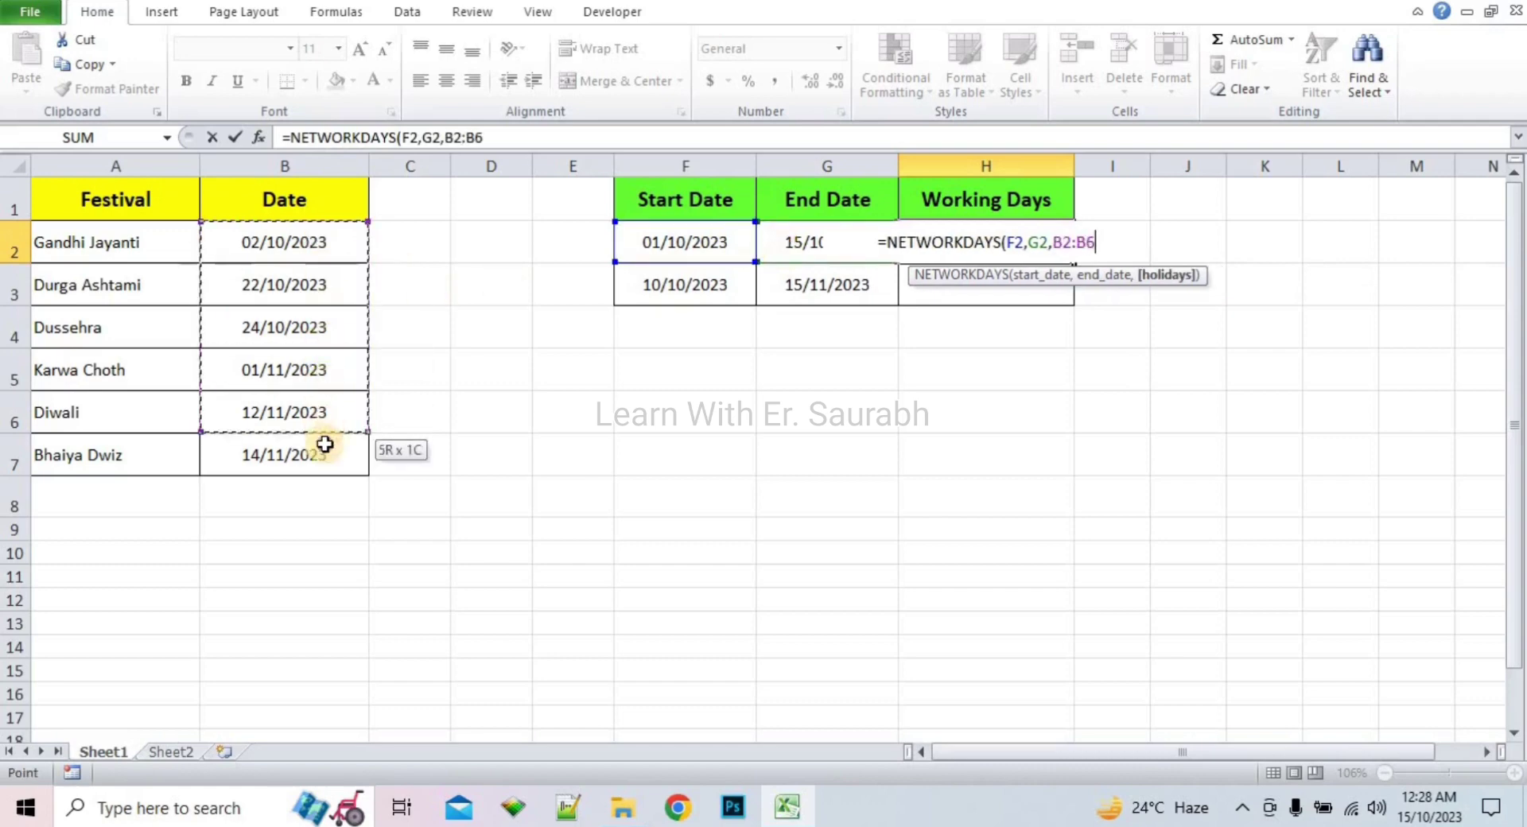
type(")")
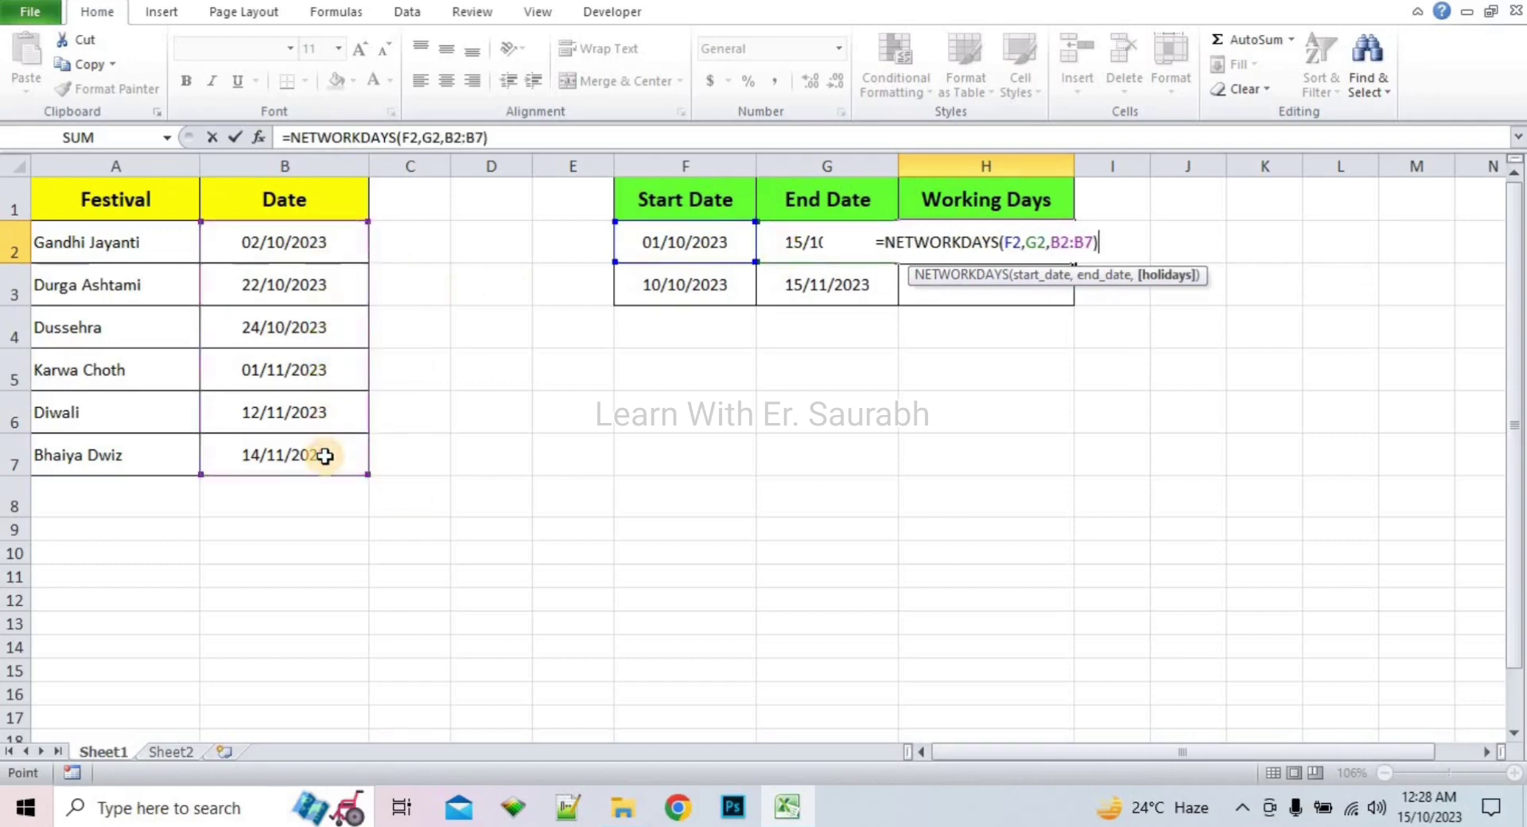
key("Return")
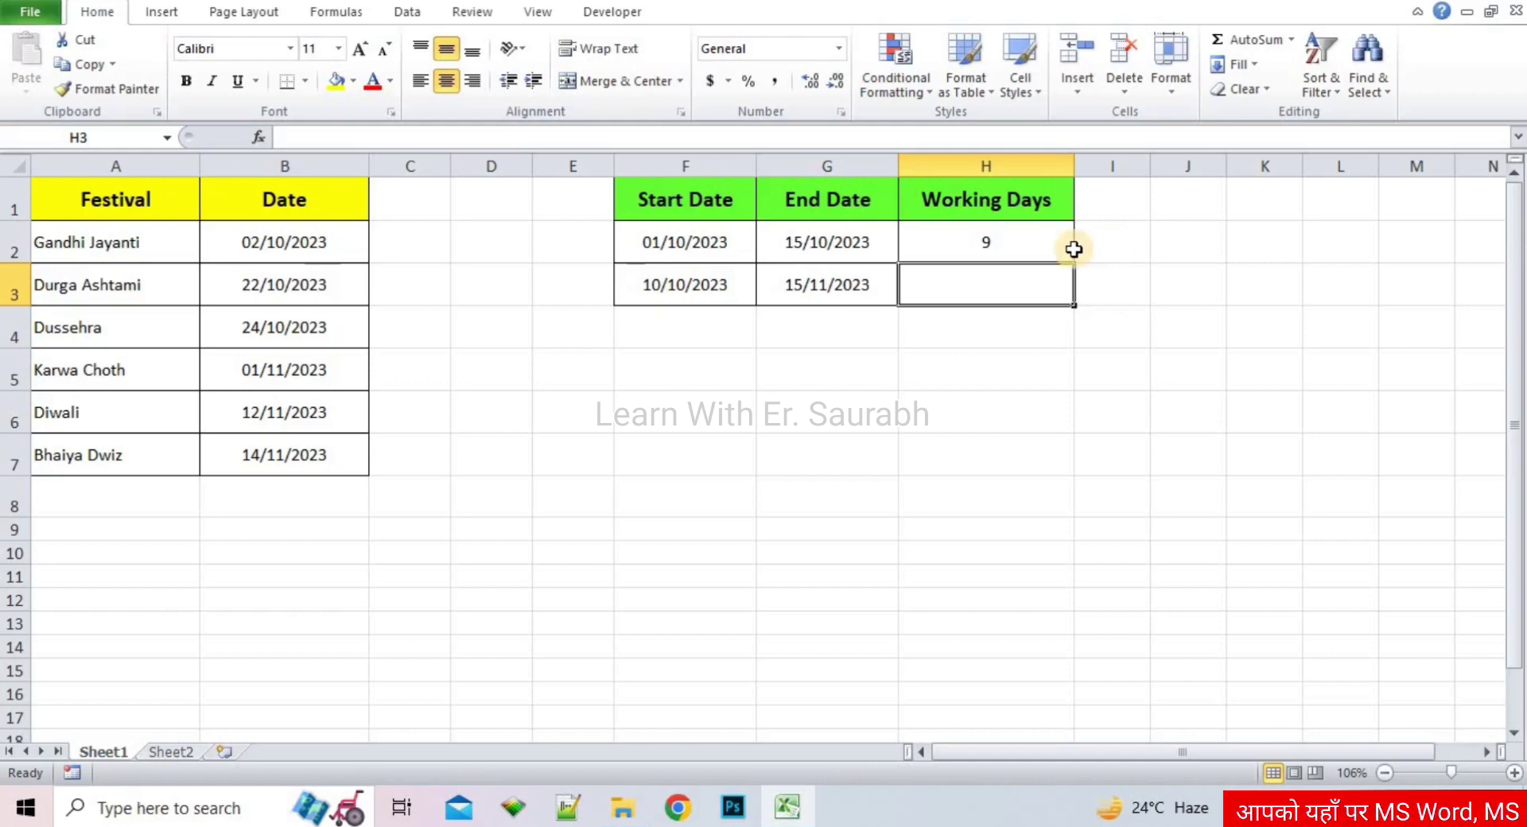
Fill the H2 NETWORKDAYS formula down to H3, which shows 24 working days.
left_click(1047, 241)
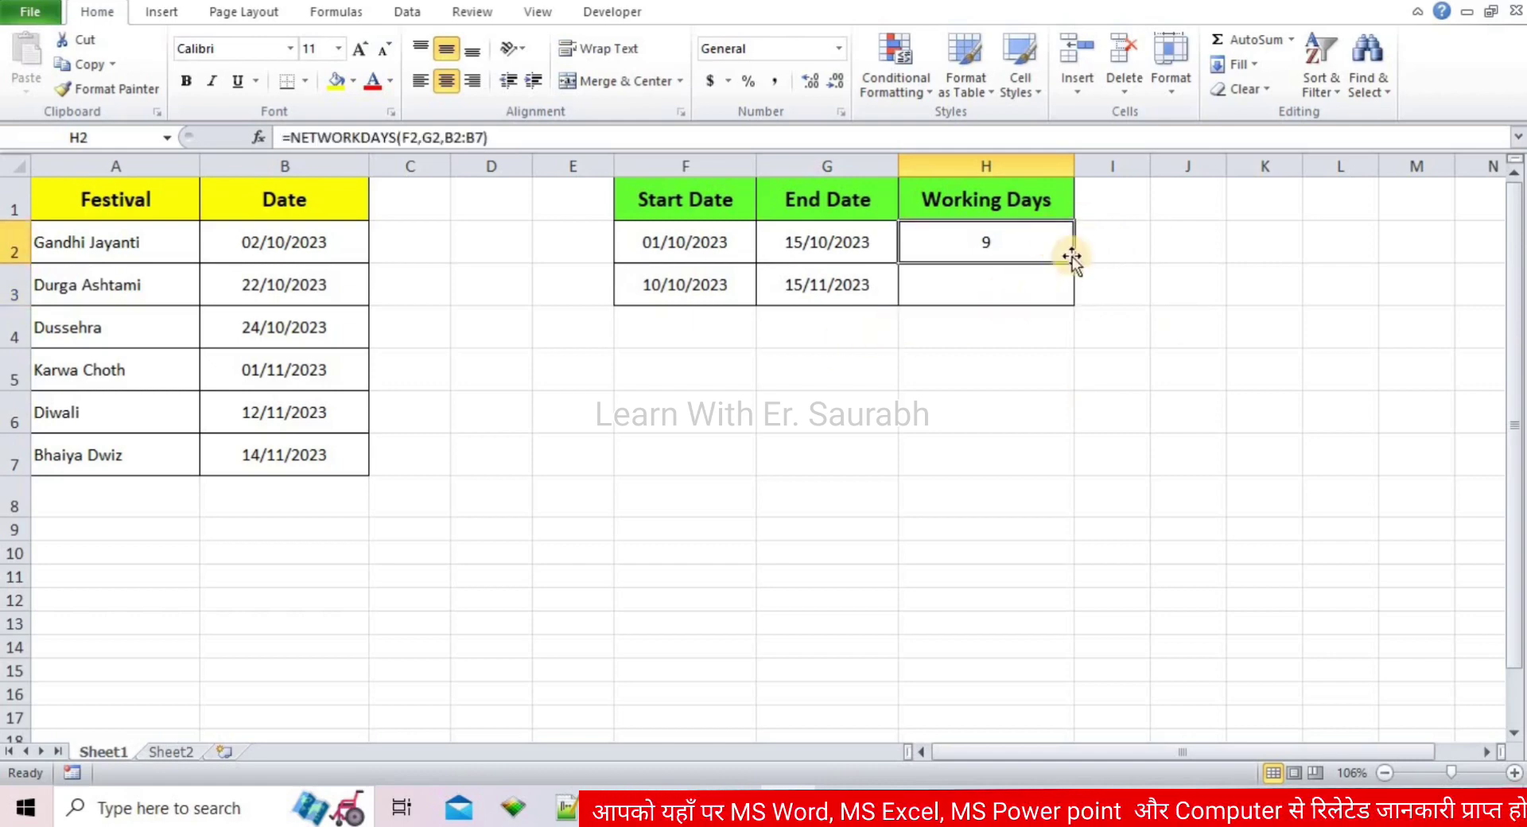
left_click_drag(1072, 256, 1070, 288)
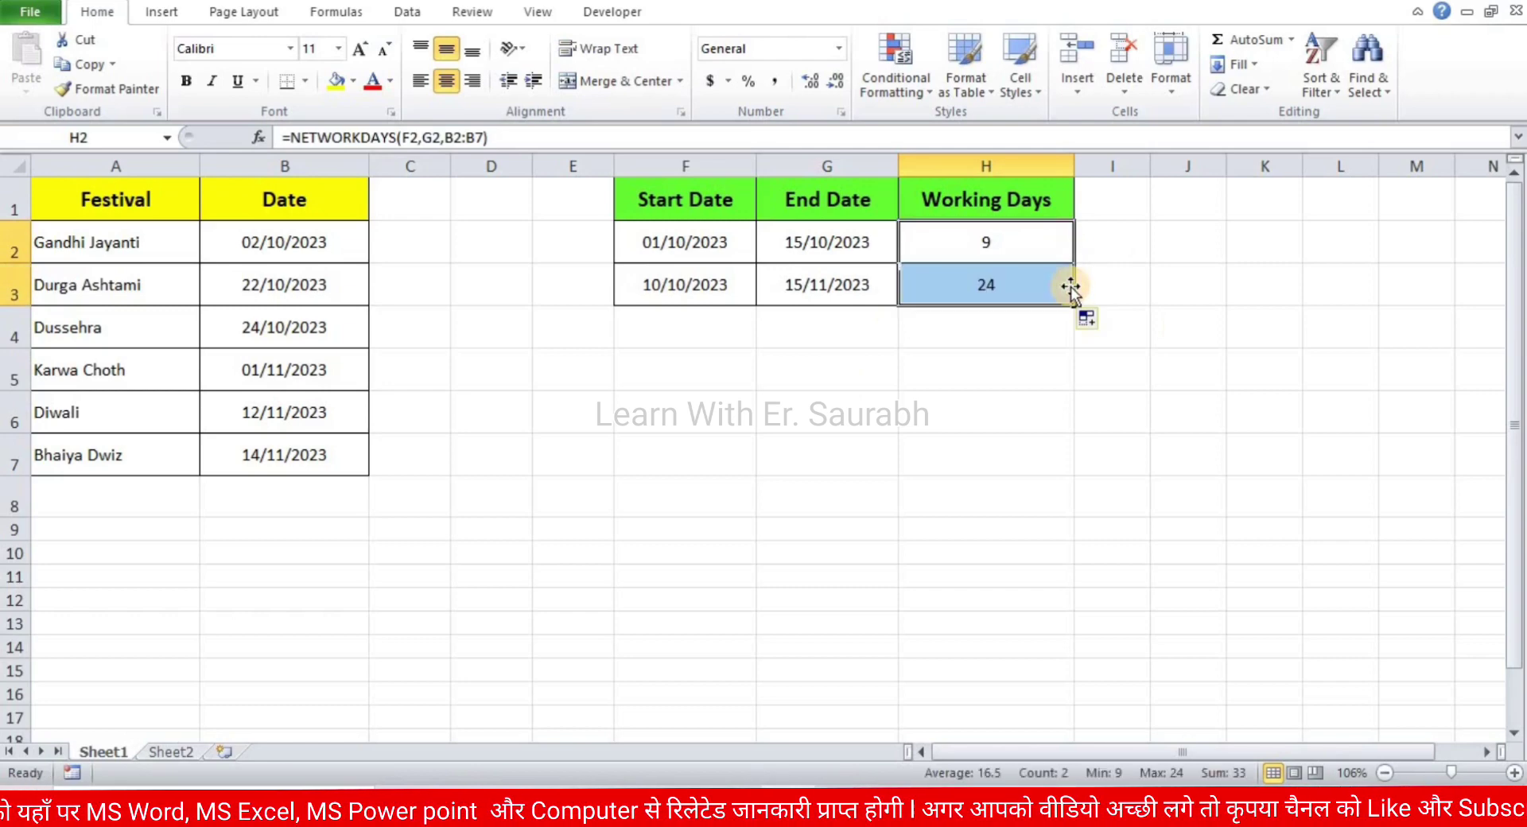
left_click(1129, 288)
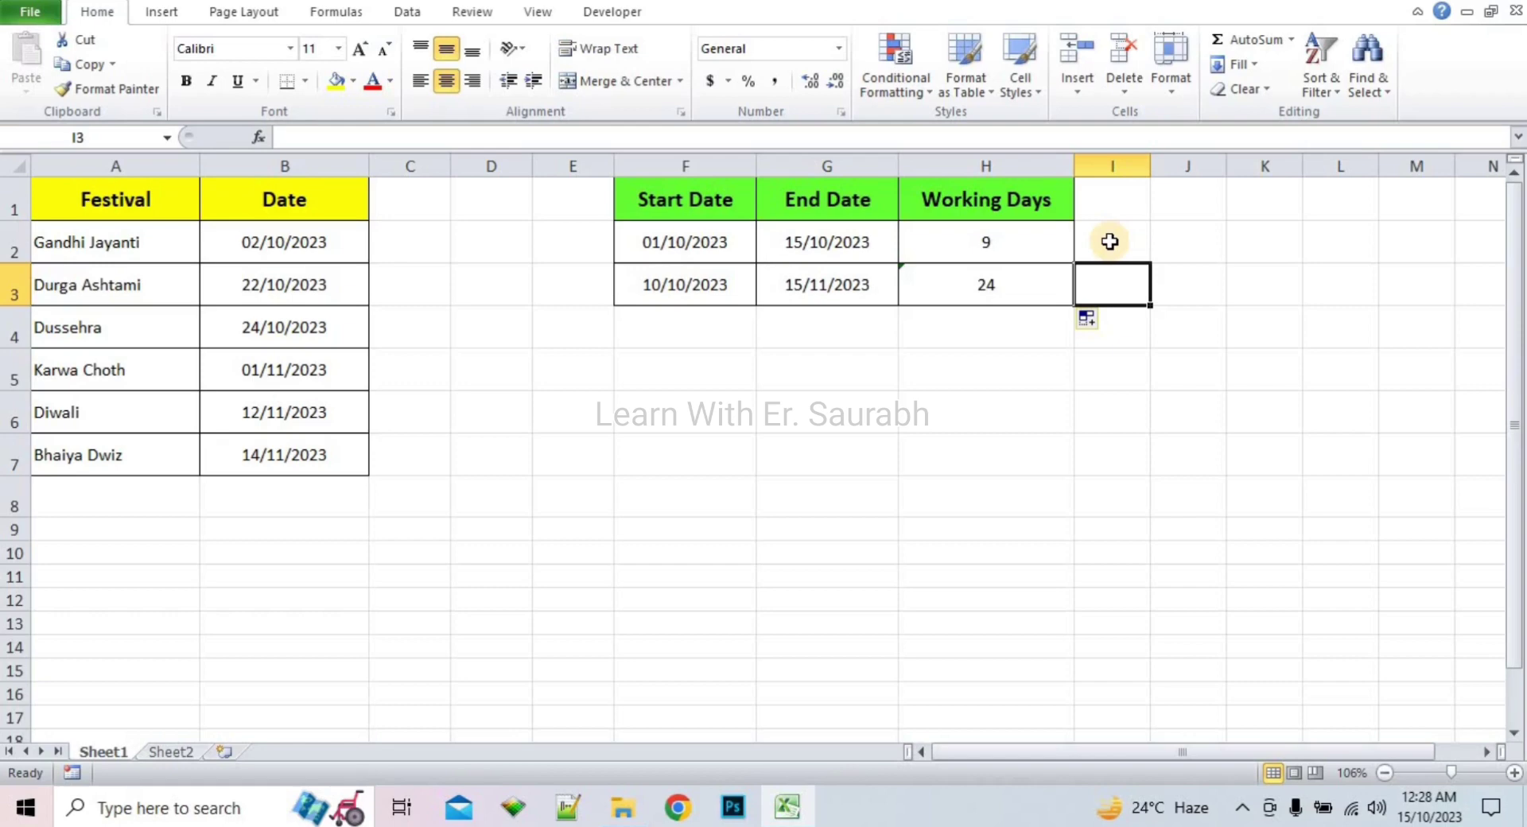
Start a NETWORKDAYS.INTL formula in I2 using F2 as start and G2 as end date.
left_click(1109, 241)
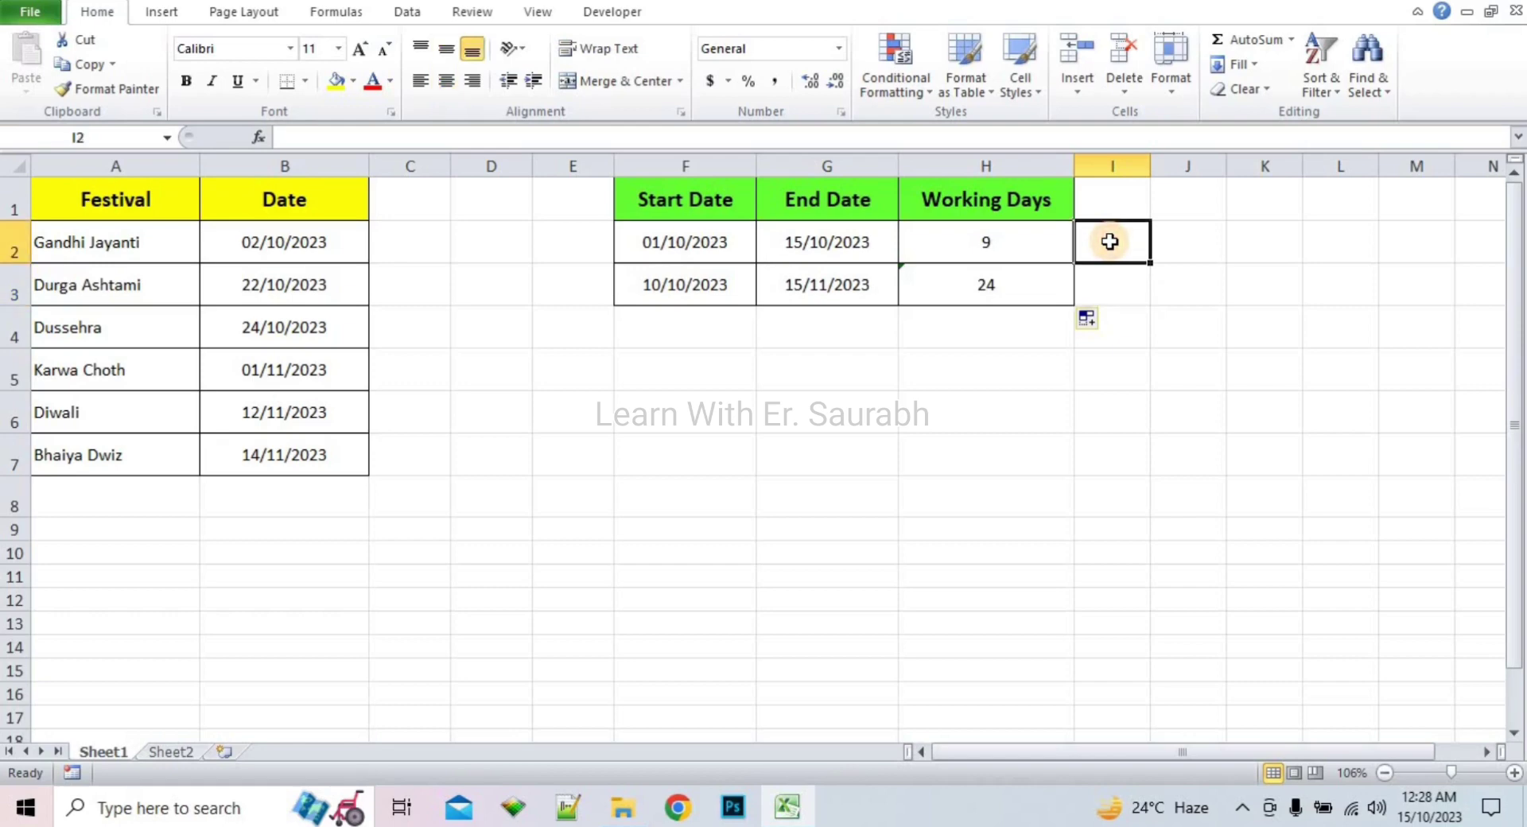
type("=")
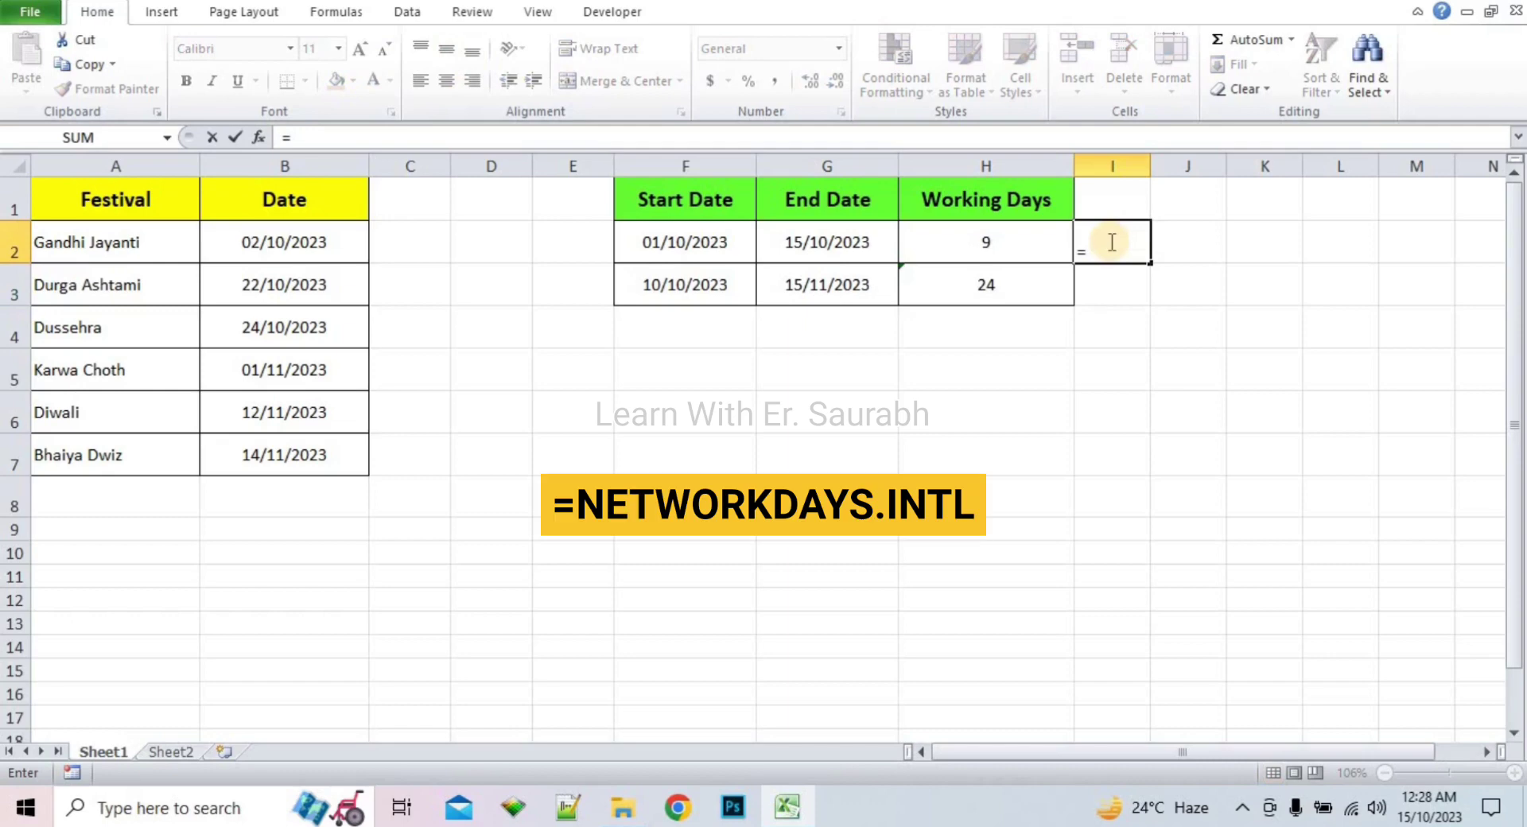
type("networ")
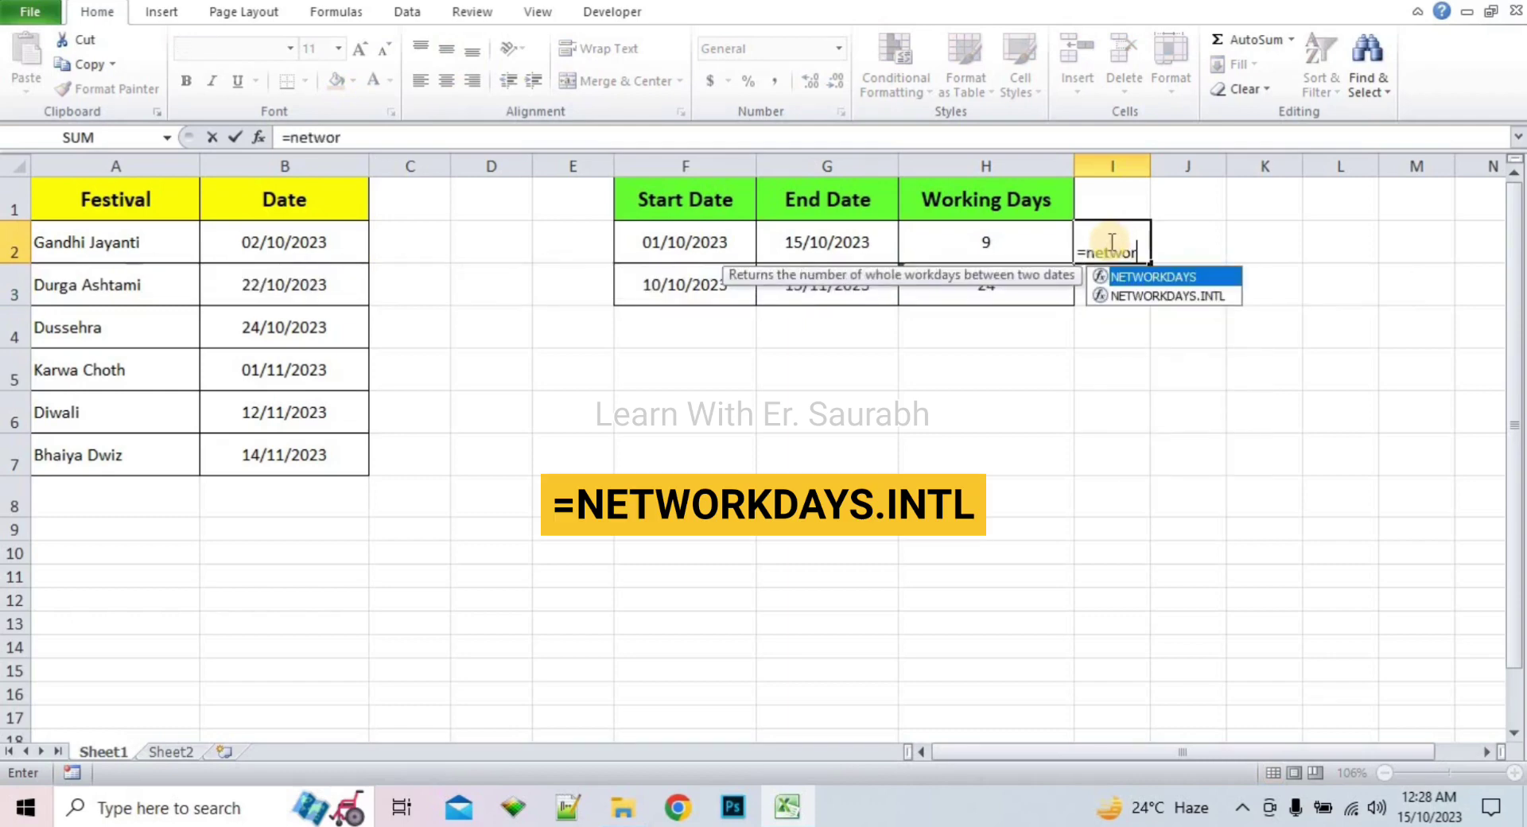
key("Down")
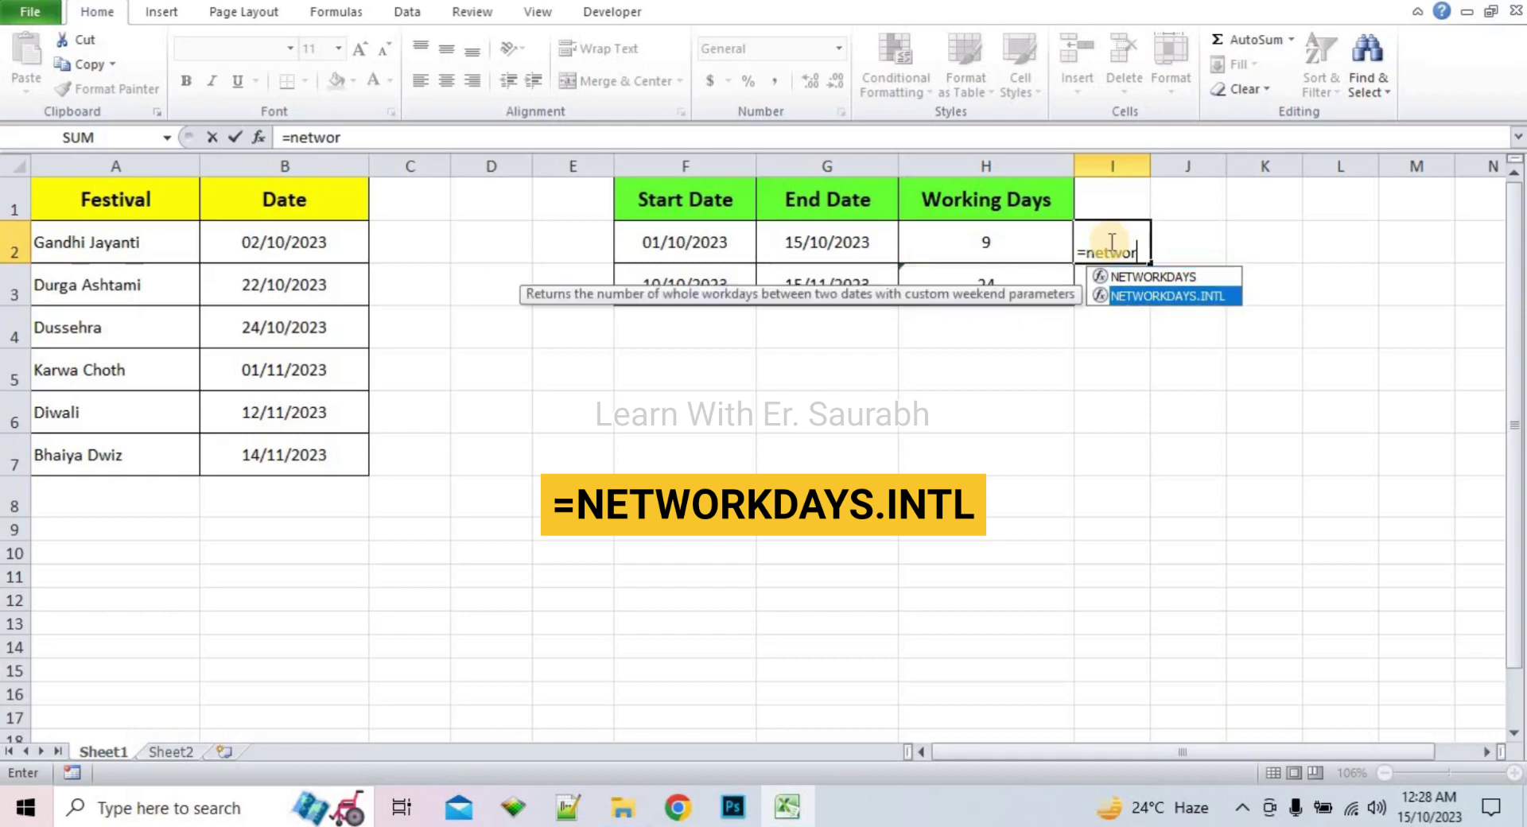
key("Tab")
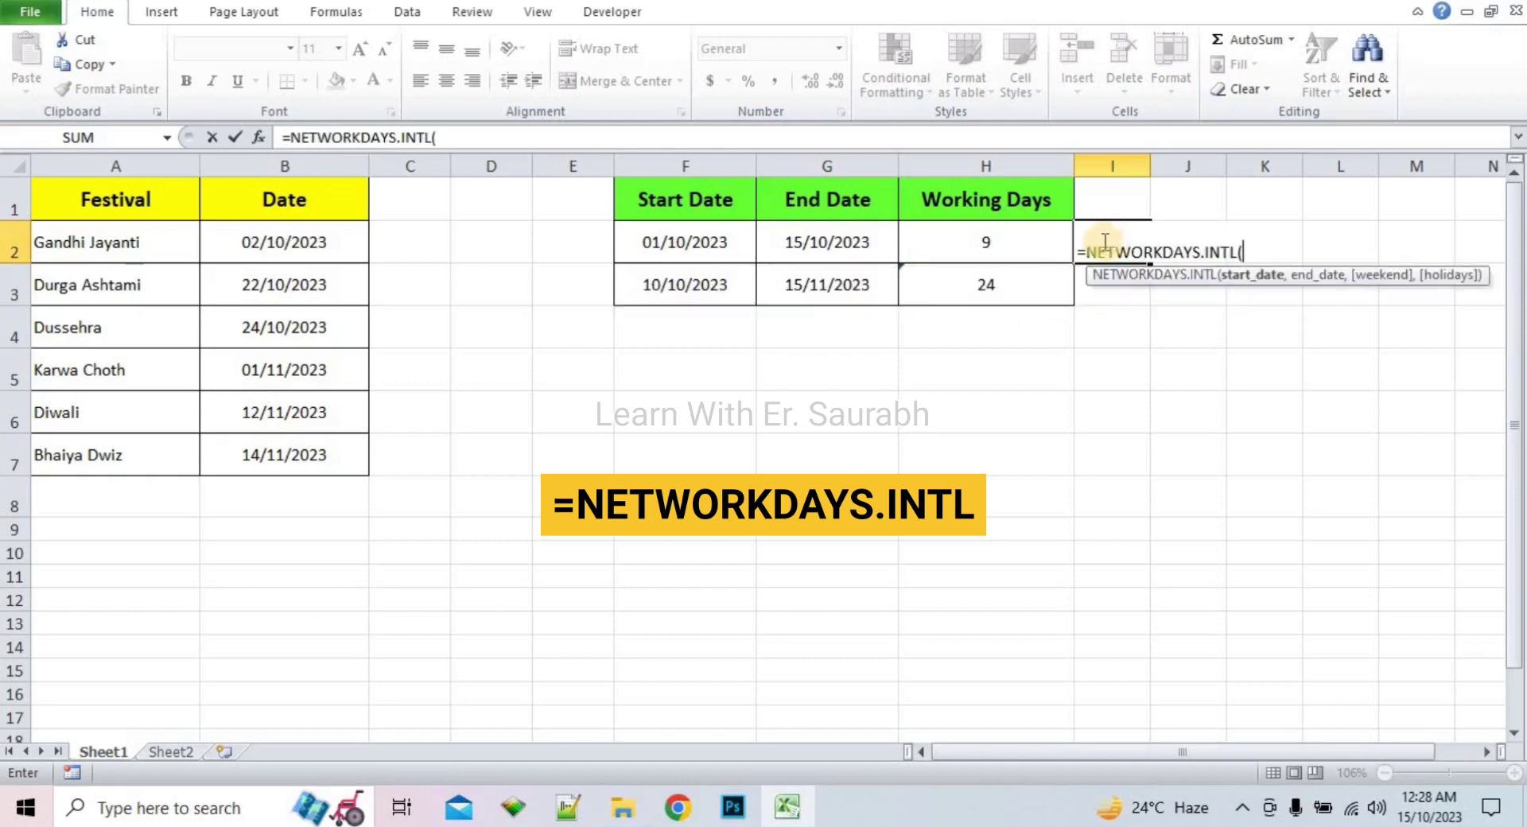
left_click(703, 245)
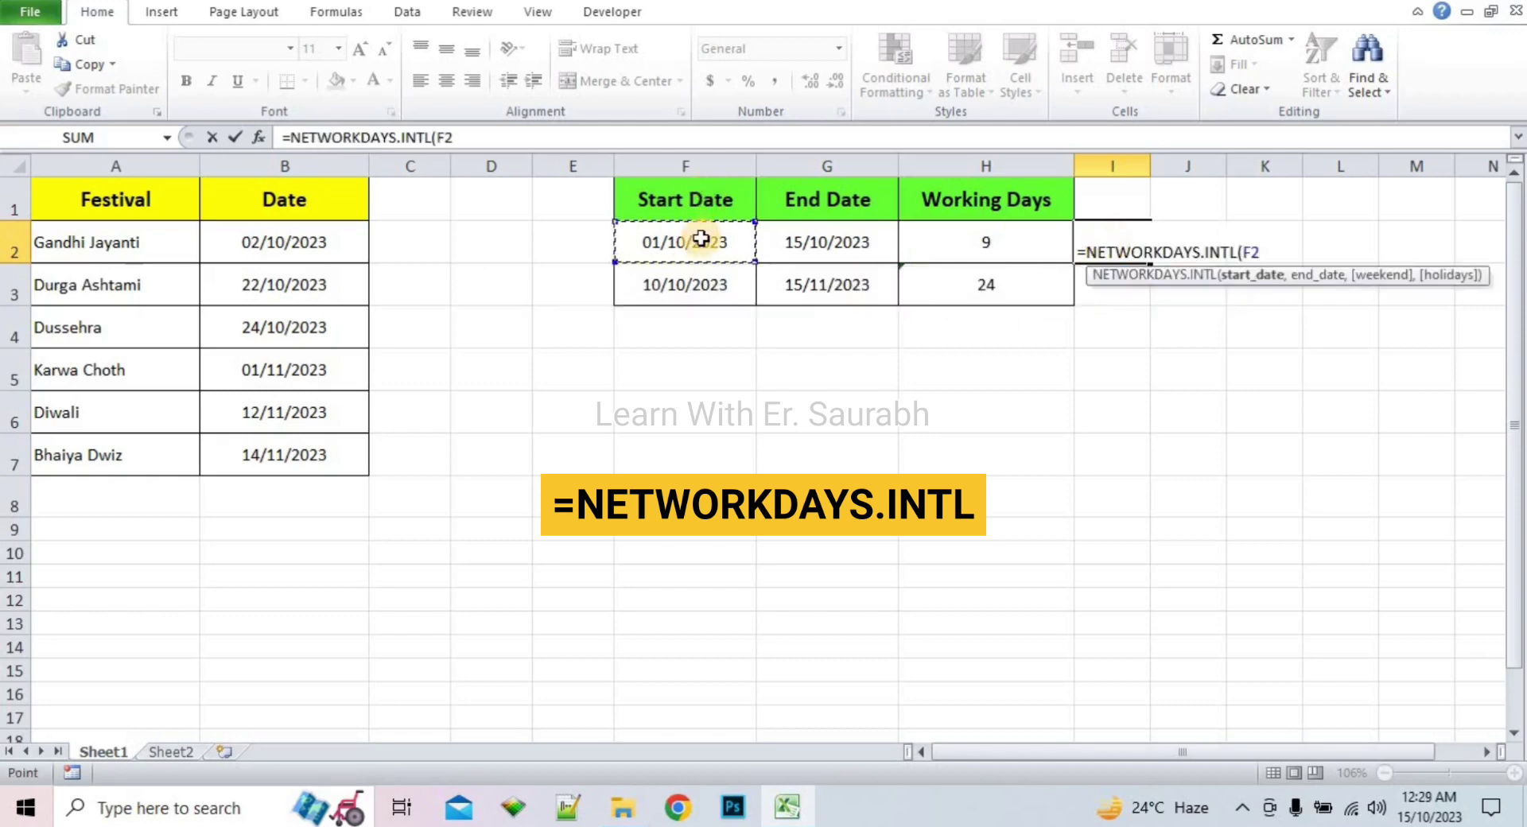
type(",")
left_click(821, 244)
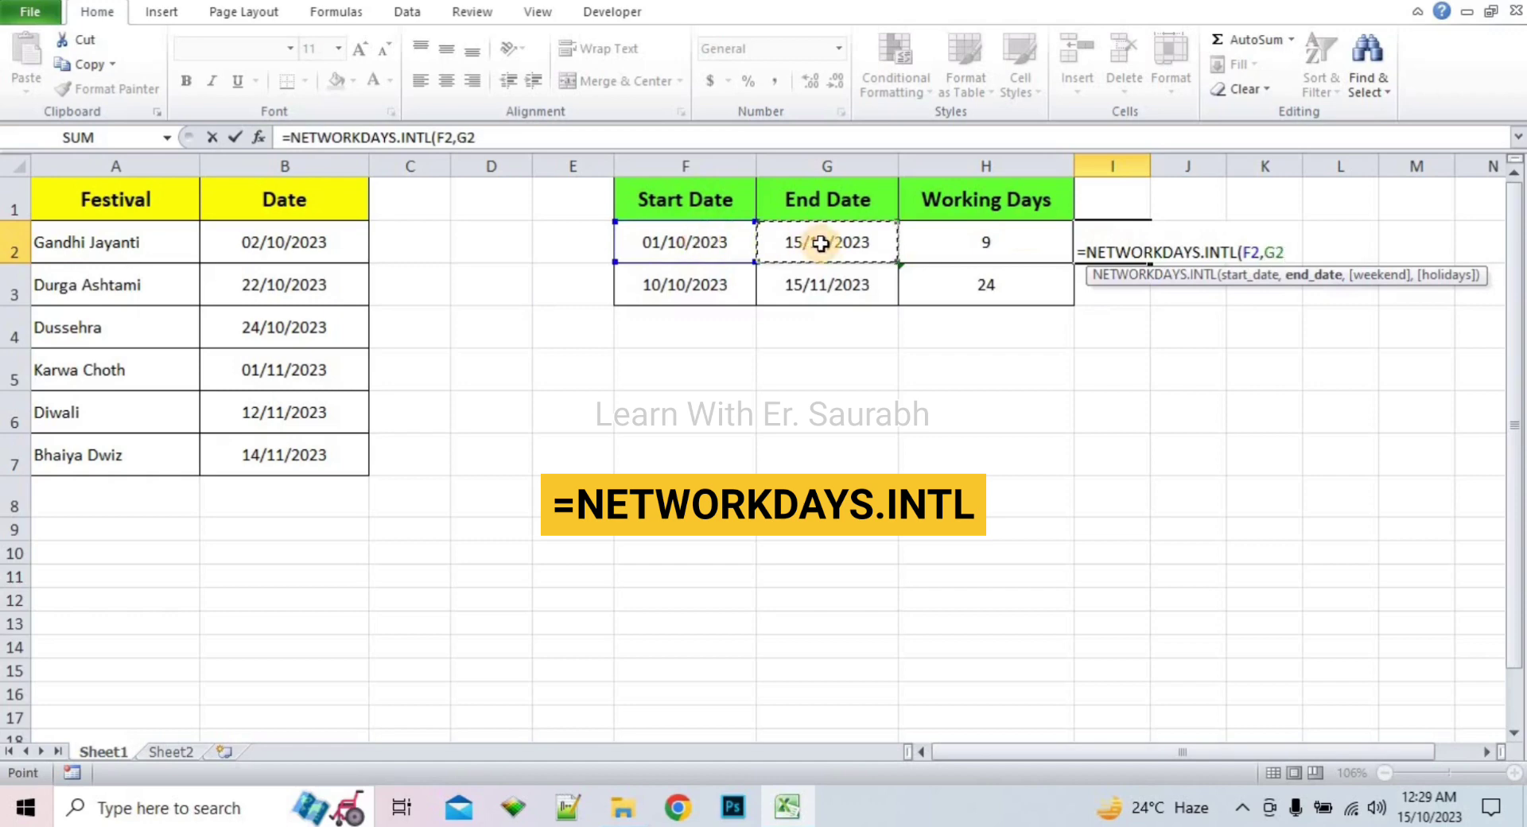
type(",")
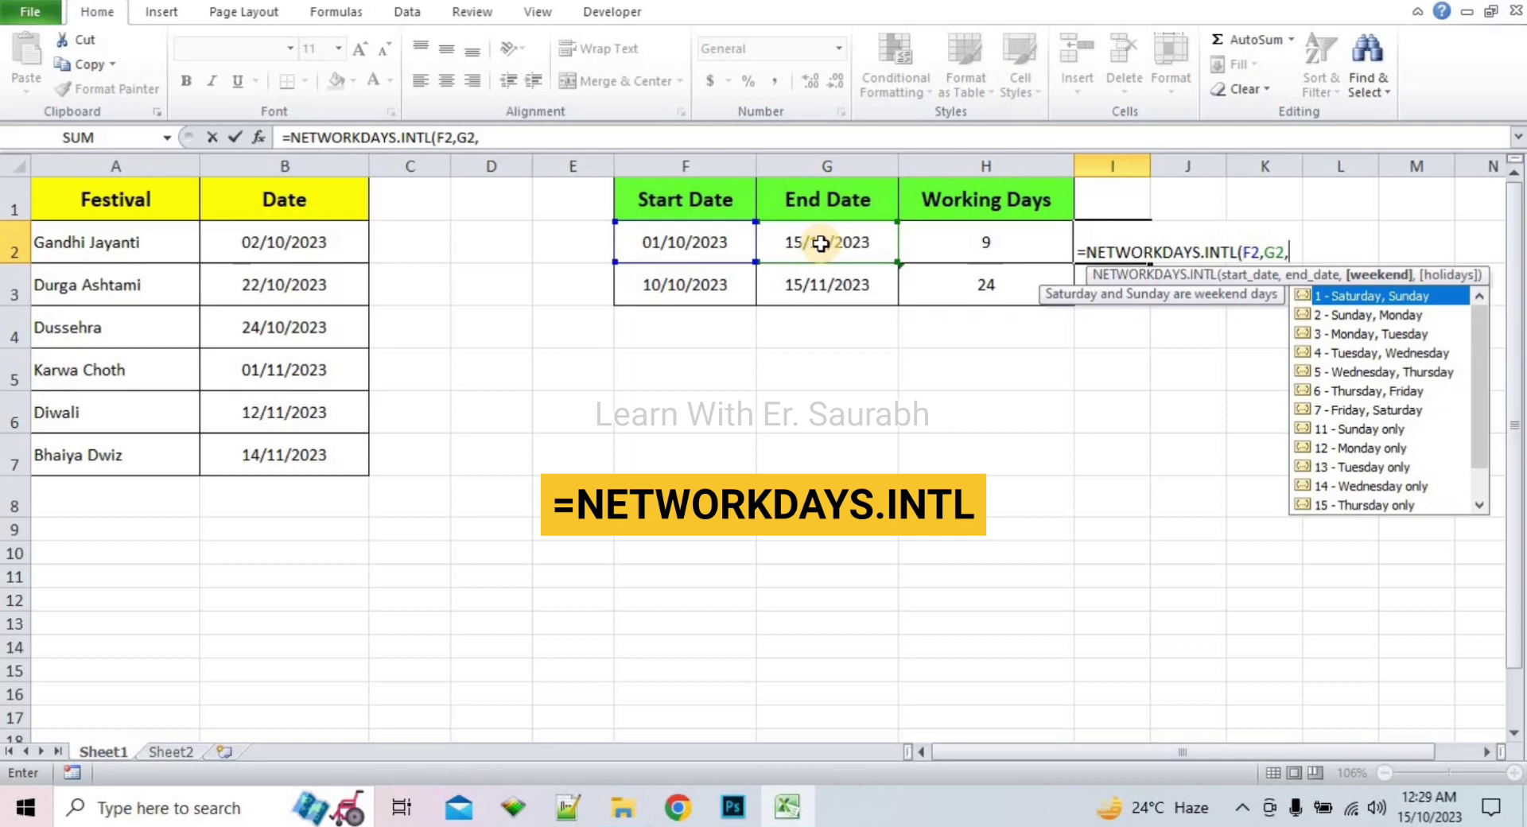
Set the weekend code to 11 (Sunday only) and holidays to B2:B7, giving 11.
key("Down")
key("Down")
key("Down")
key("Down")
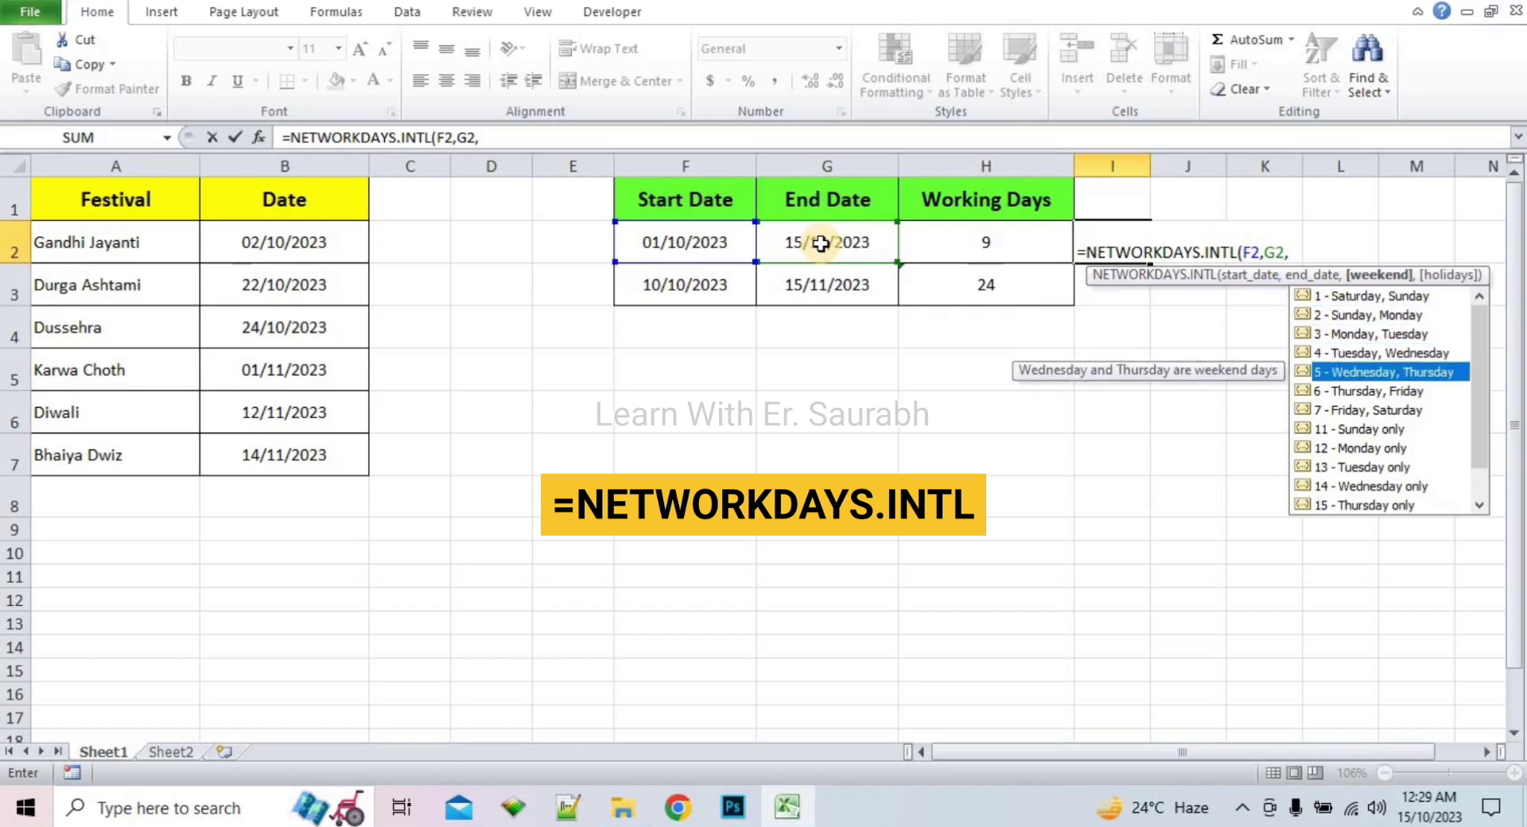
key("Down")
key("Down")
key("Down")
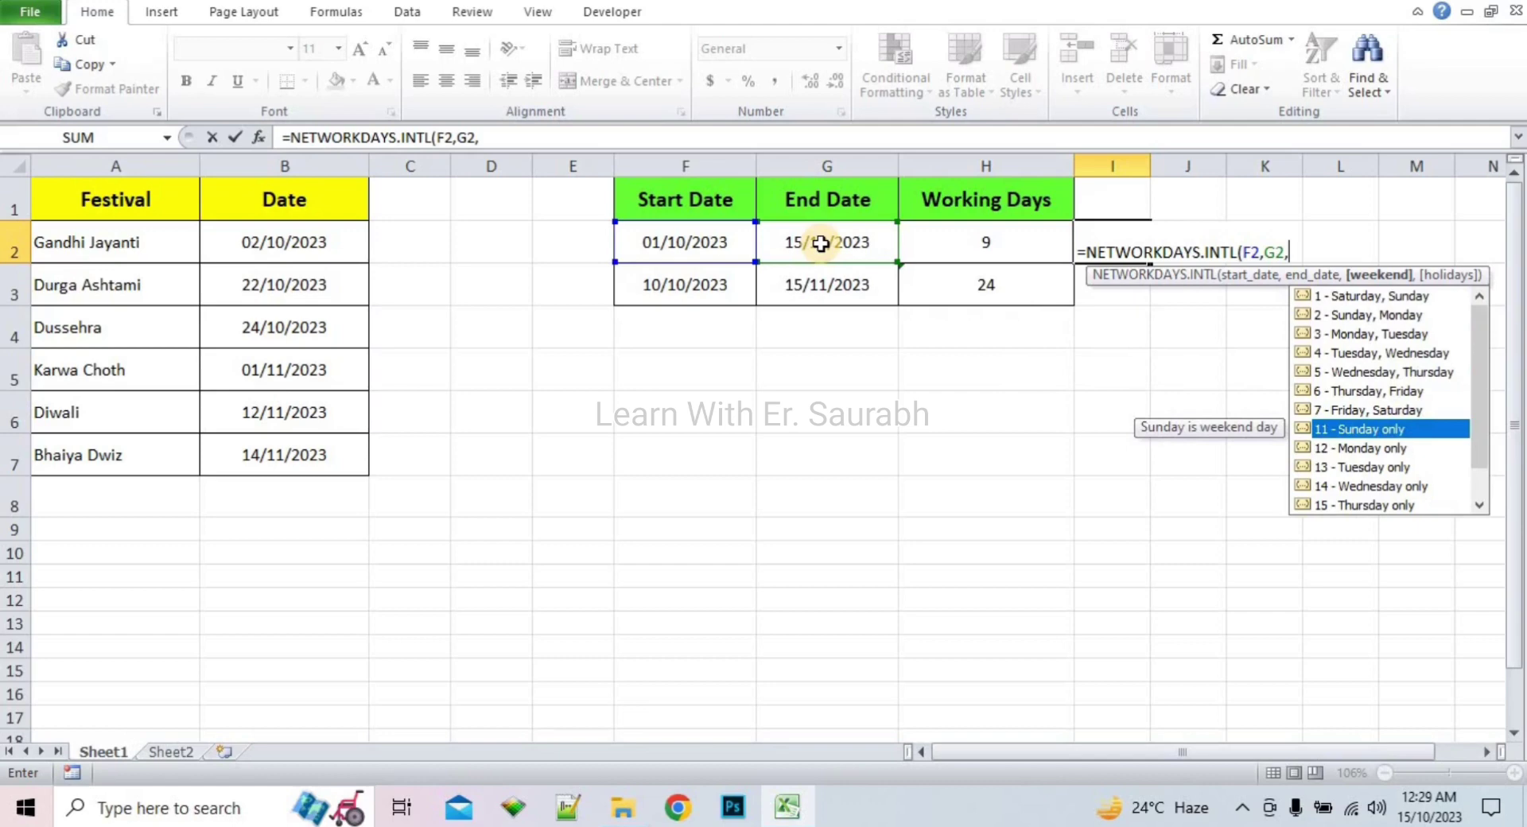
key("Tab")
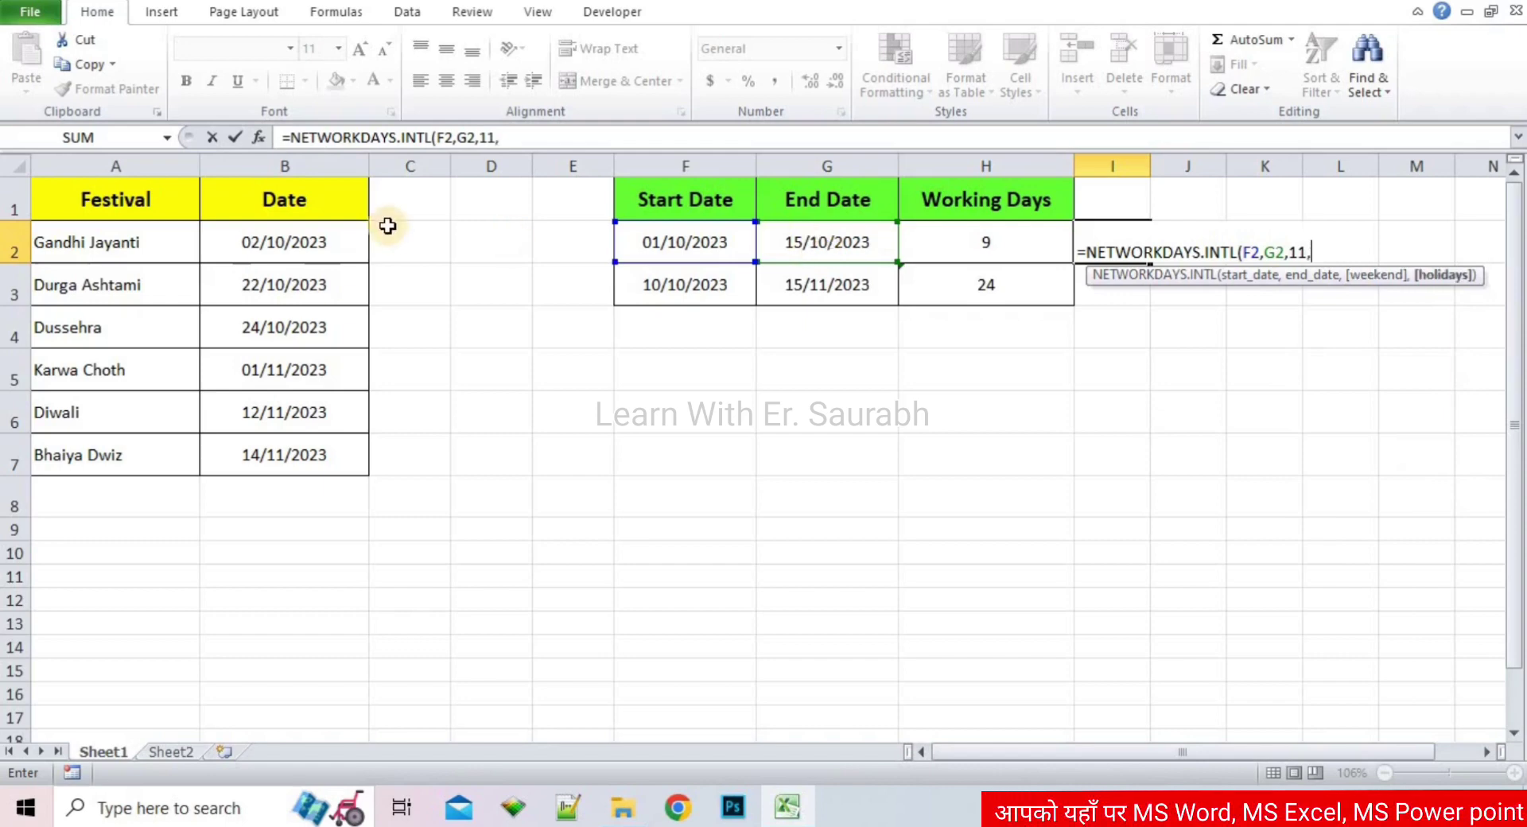
left_click_drag(334, 239, 339, 463)
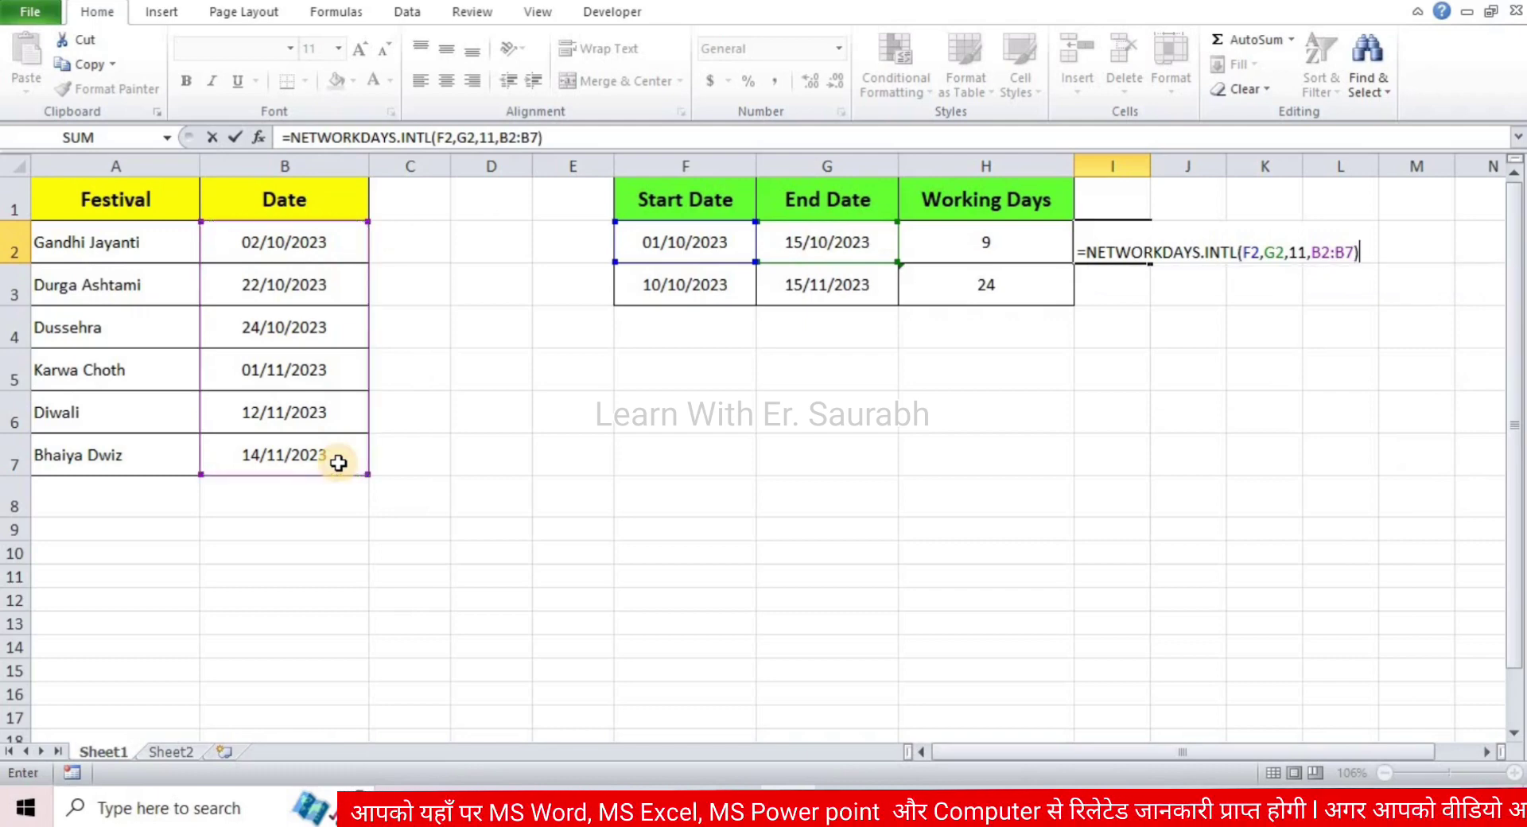
key("Return")
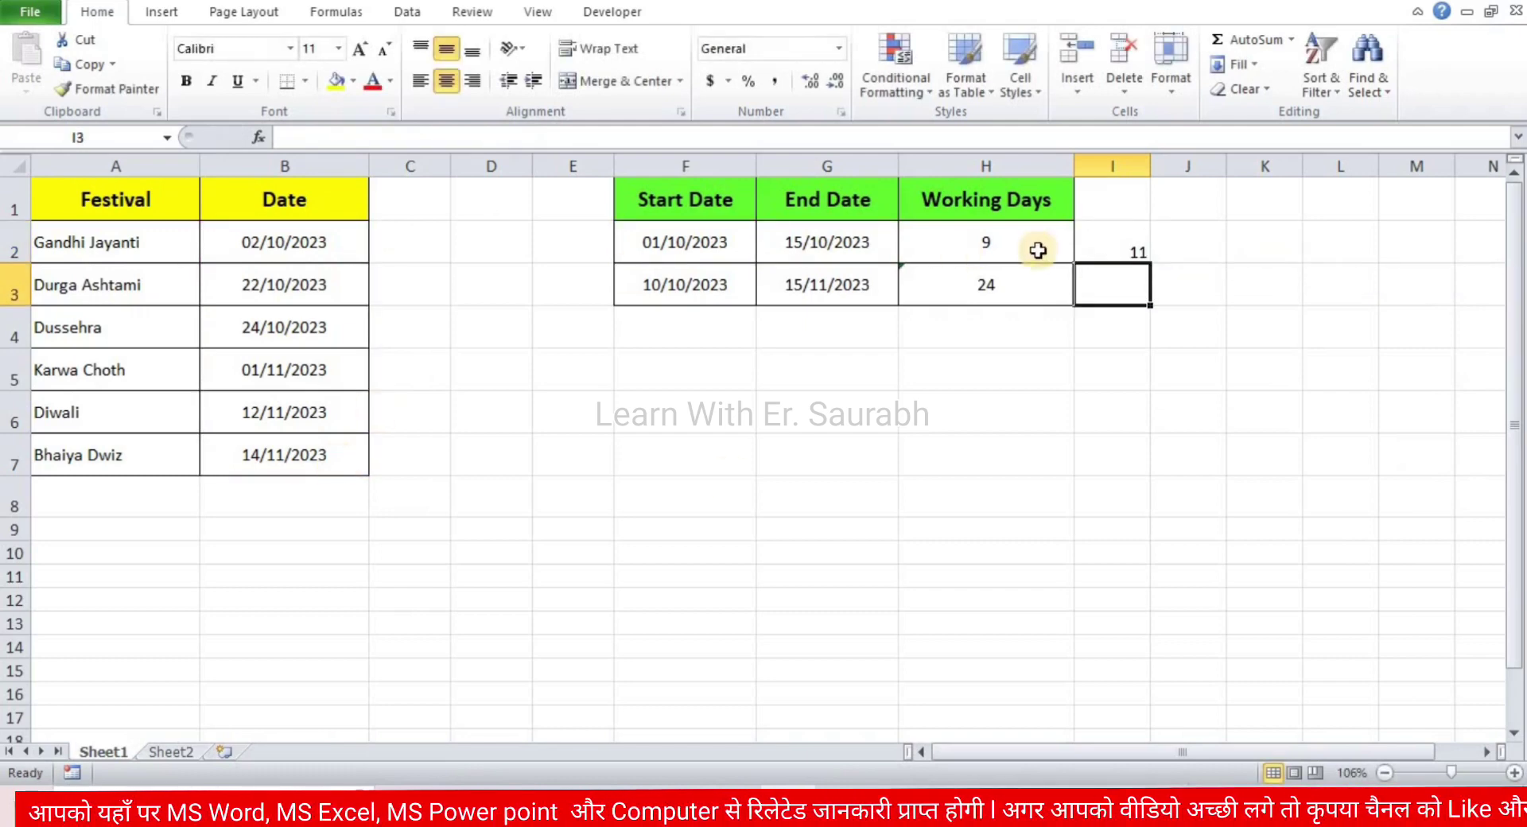
Middle-align and centre column I, then compare the H2 and I2 formulas.
left_click(1106, 165)
left_click(446, 50)
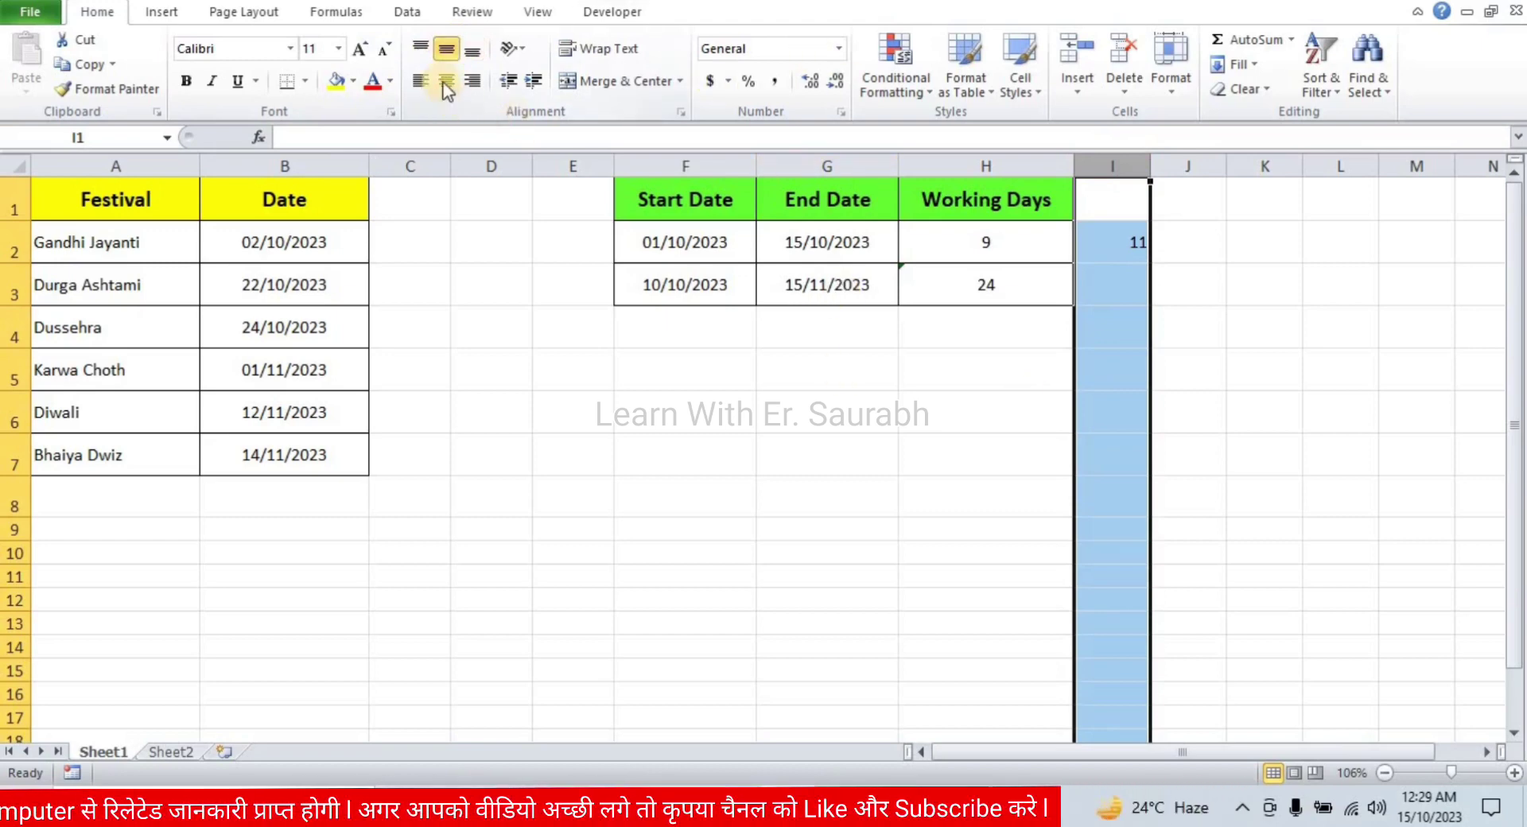
left_click(447, 80)
left_click(1021, 257)
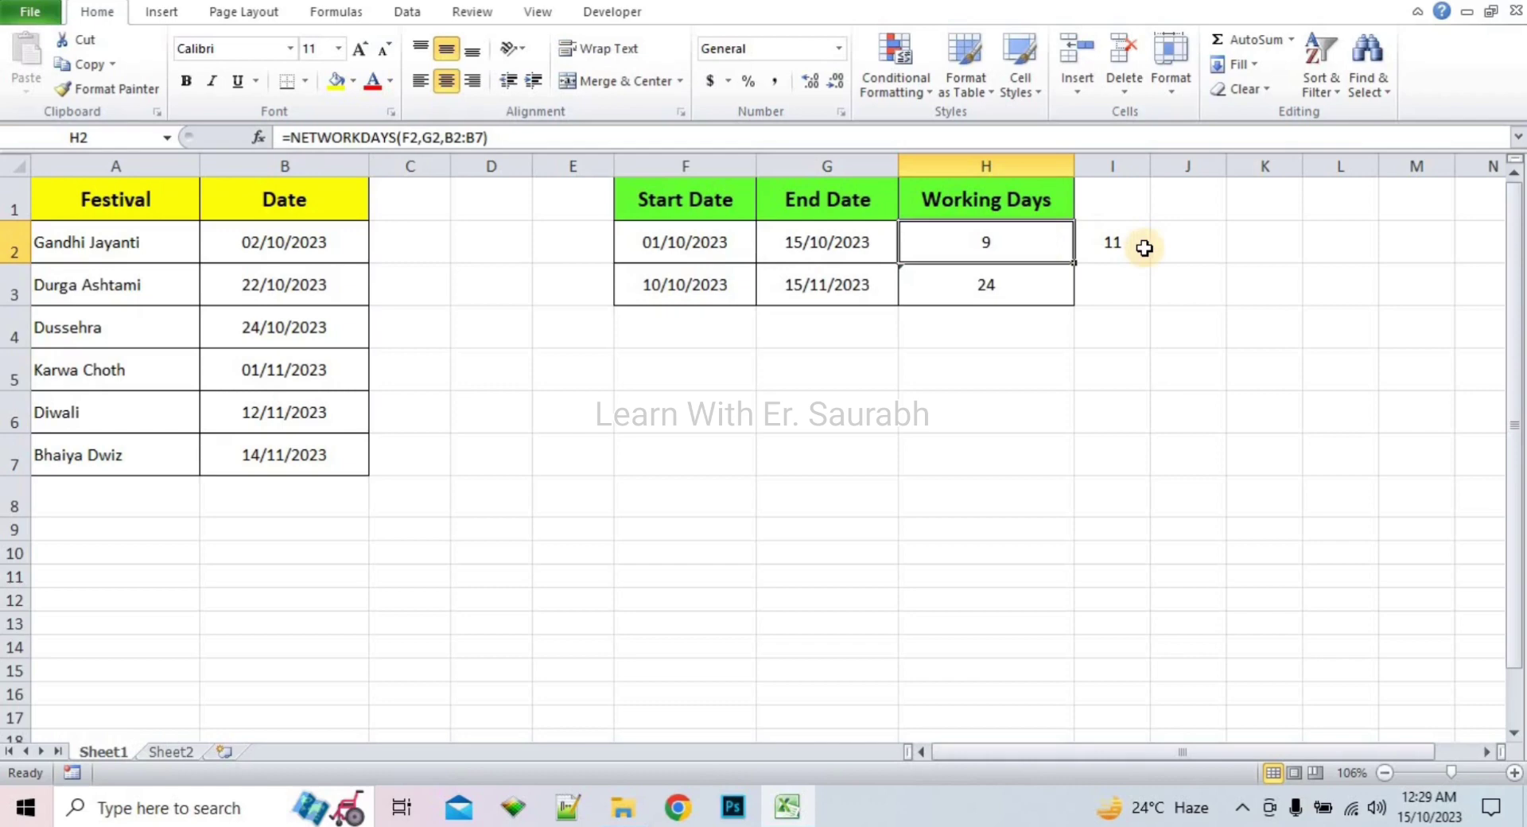
left_click(1143, 248)
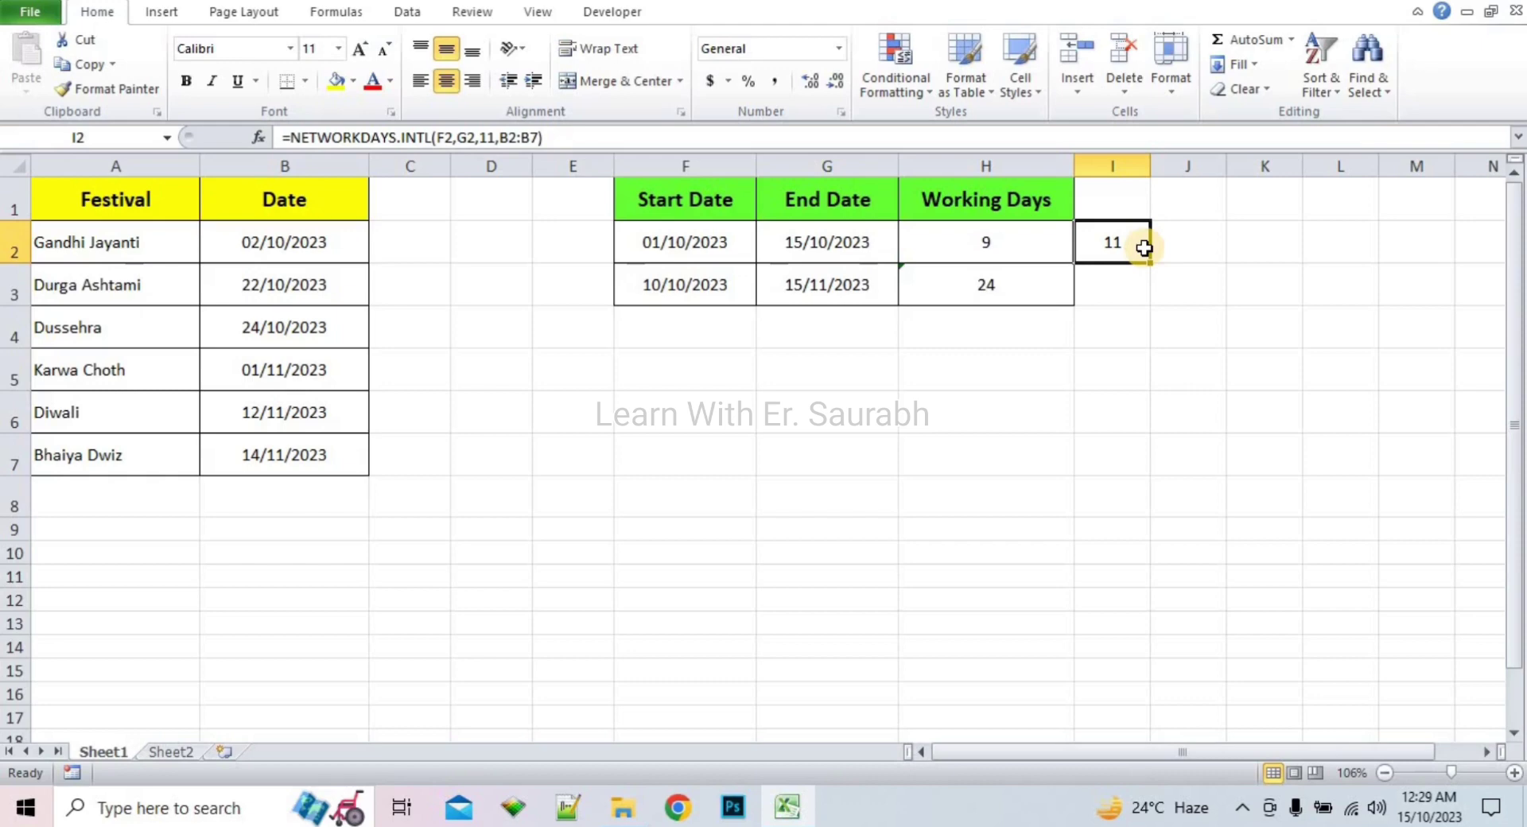
Fill the I2 NETWORKDAYS.INTL formula down to I3, which shows 29 working days.
left_click(1193, 243)
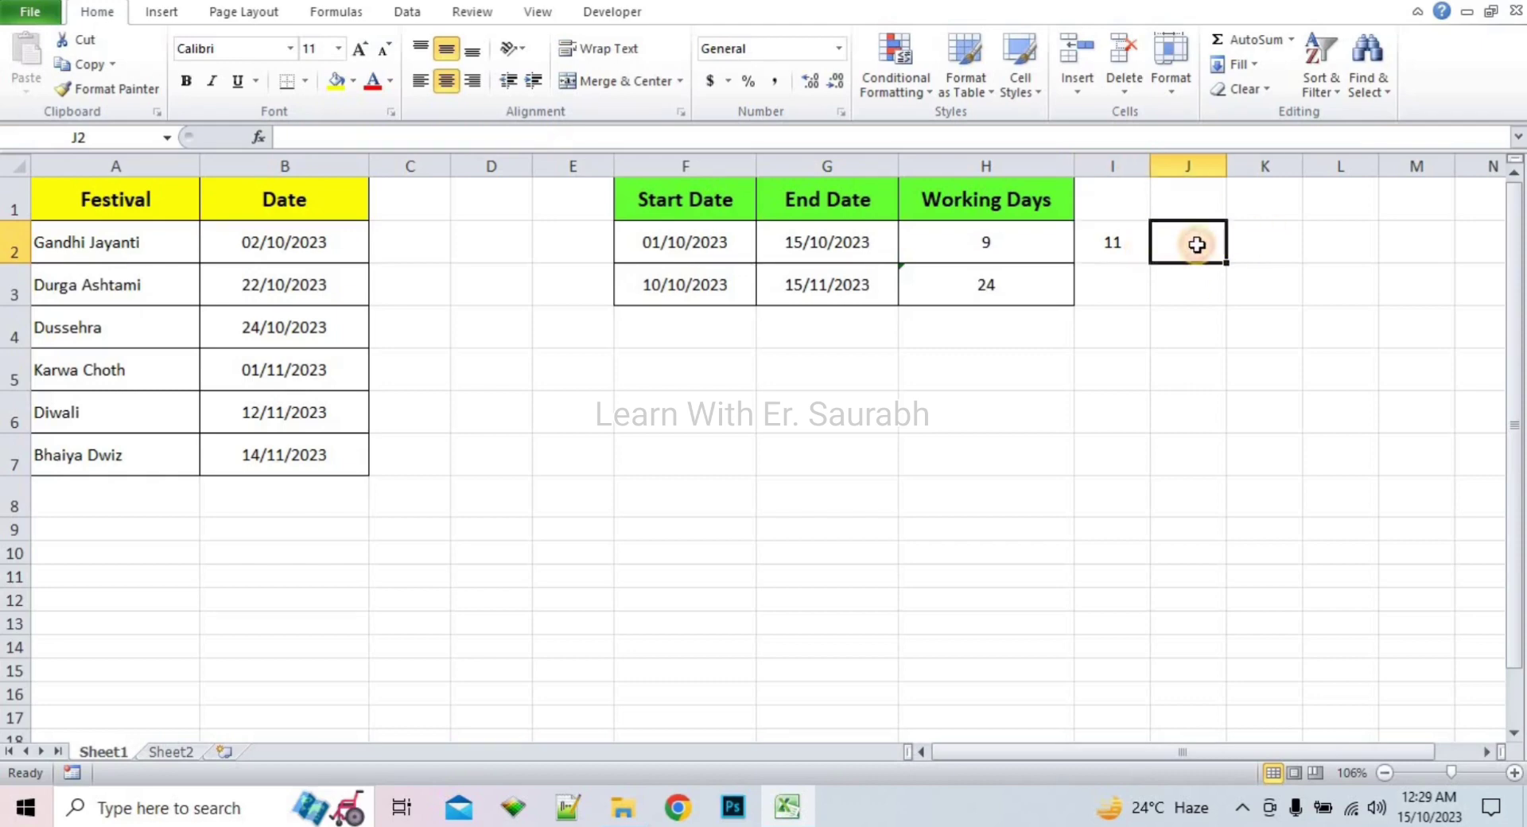
left_click(1130, 243)
left_click_drag(1153, 264, 1150, 300)
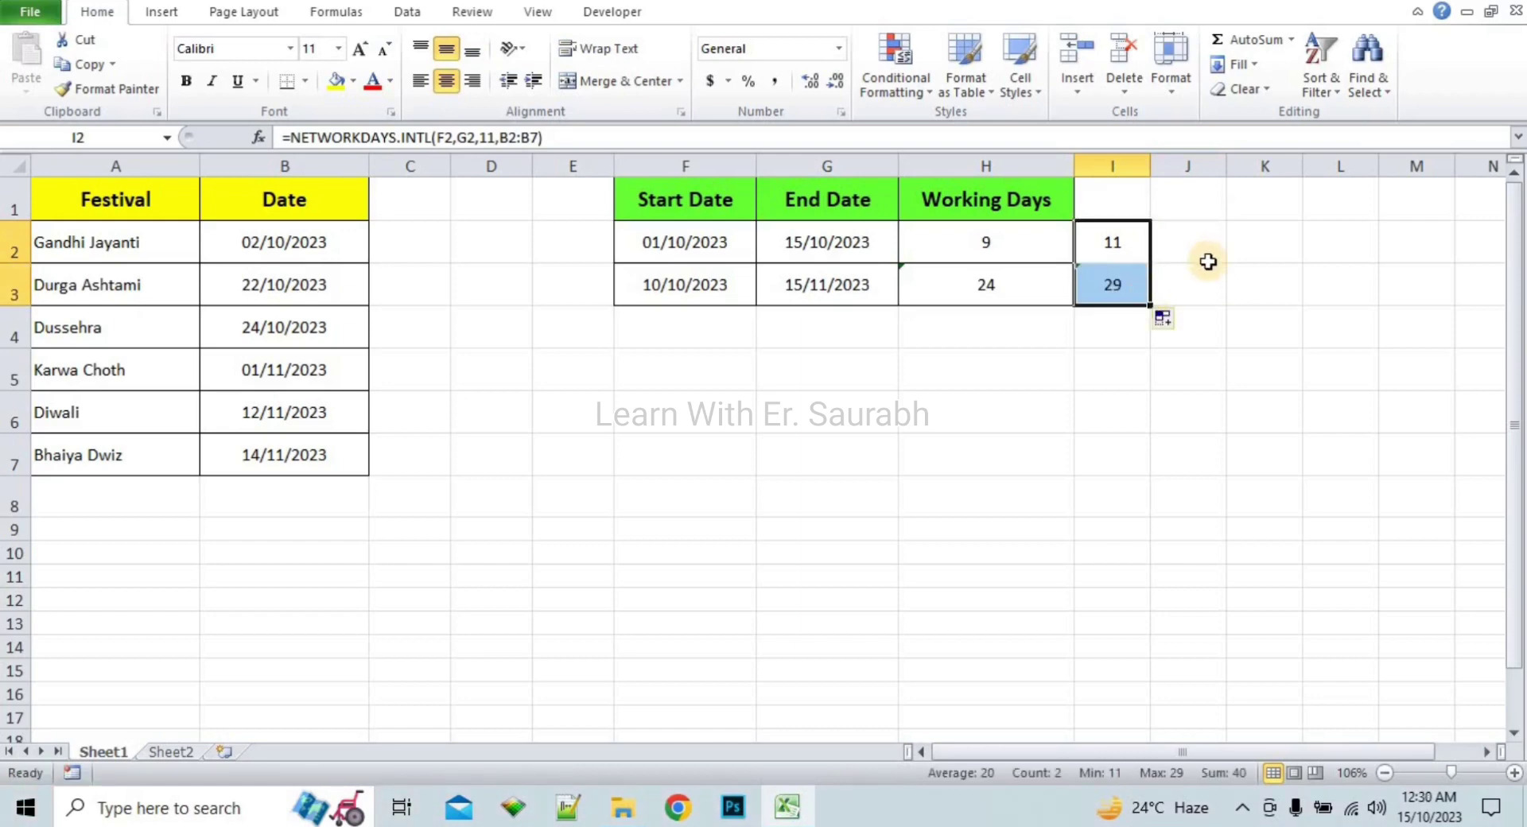